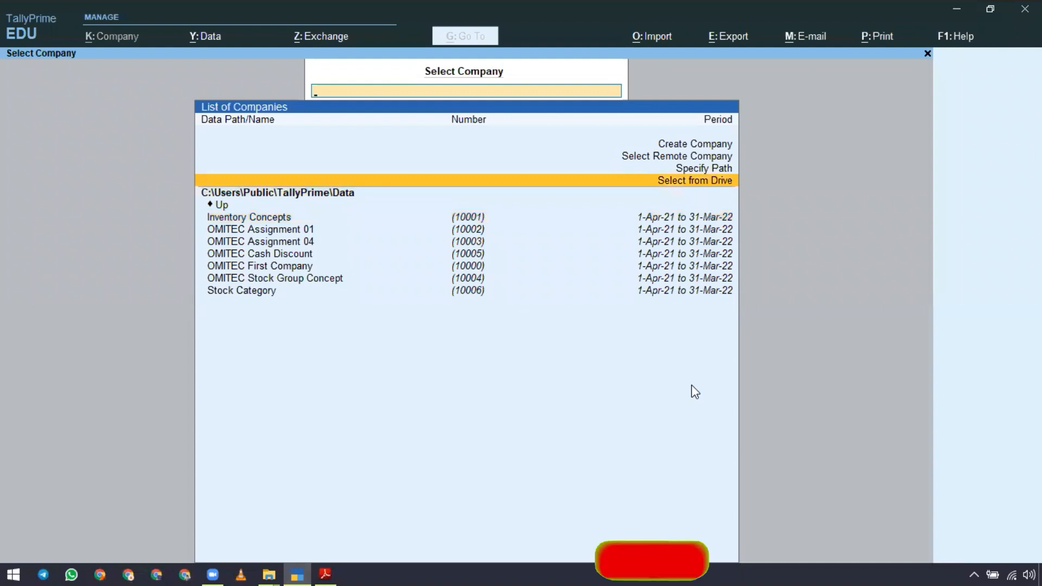
# - Create a new company named Alternet Unit, keeping the default details
pyautogui.press('Up')
pyautogui.press('Up')
pyautogui.press('Up')
pyautogui.press('Return')
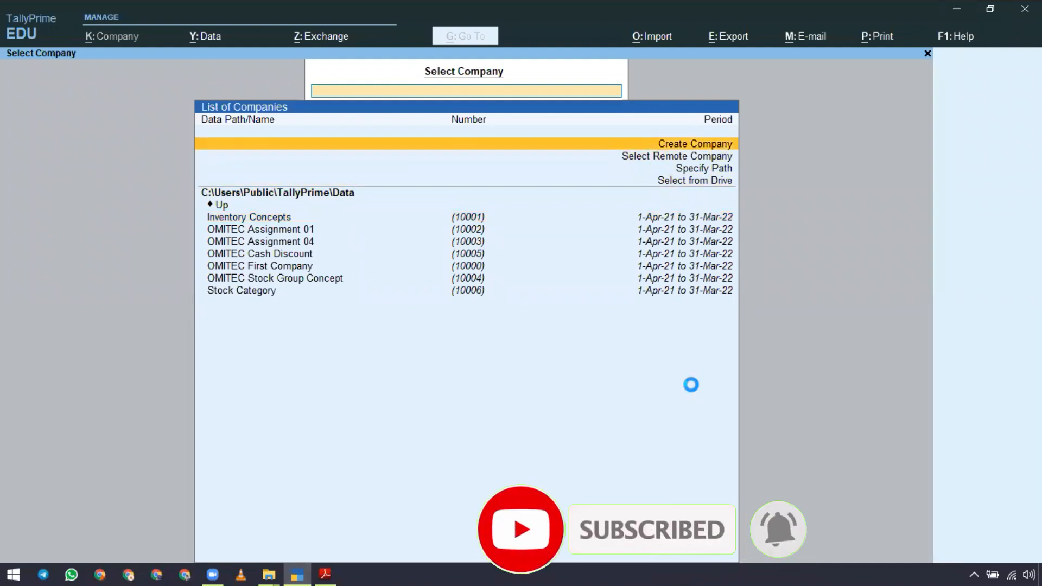
pyautogui.write('Ak')
pyautogui.press('BackSpace')
pyautogui.press('BackSpace')
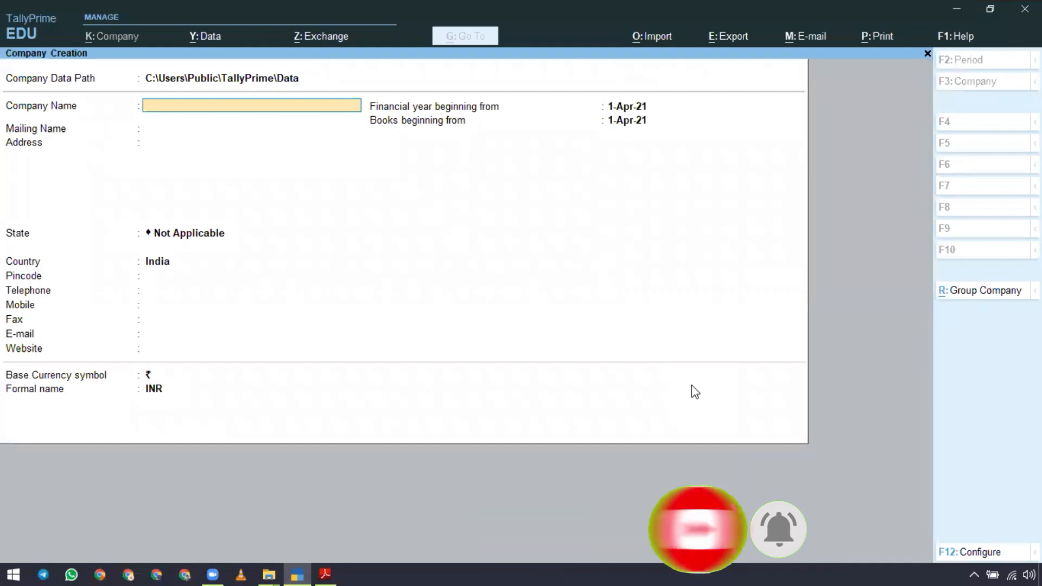
pyautogui.write('Alternet Unit')
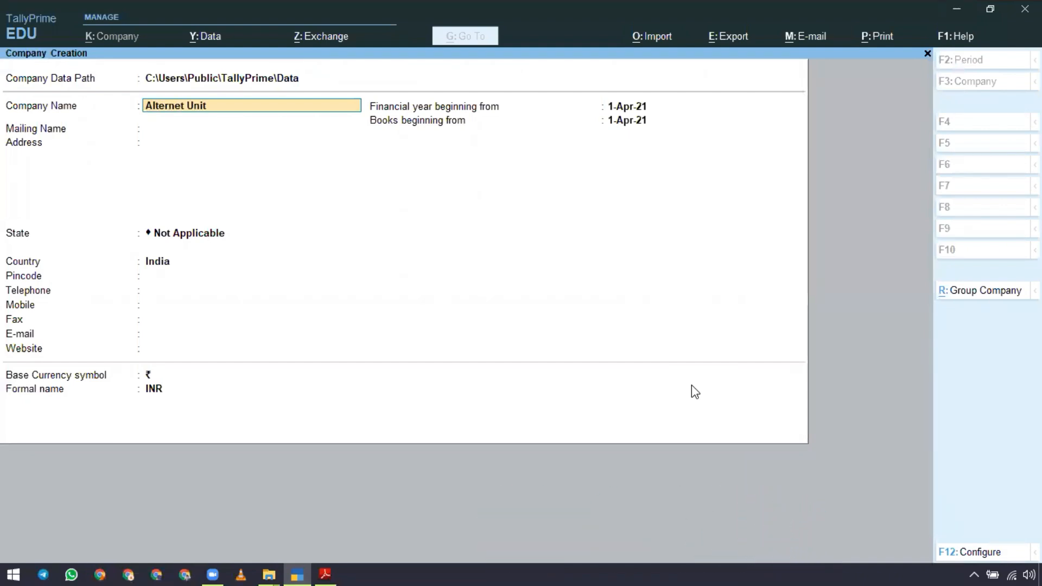
pyautogui.press('Return')
pyautogui.hotkey('ctrl', 'a')
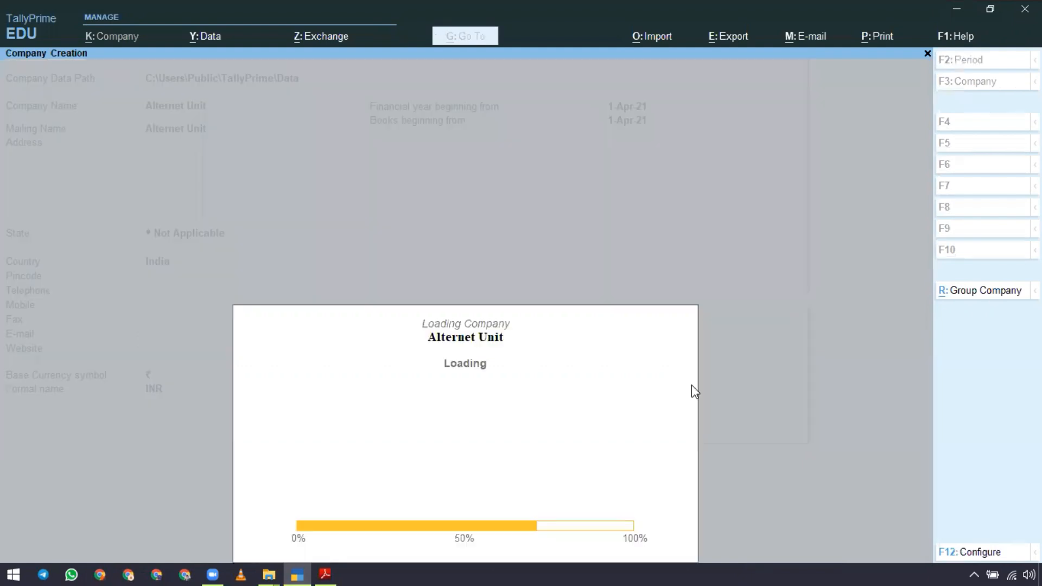
# - Disable bill-wise entry and Goods and Services Tax in the new company's features and save them
pyautogui.press('Return')
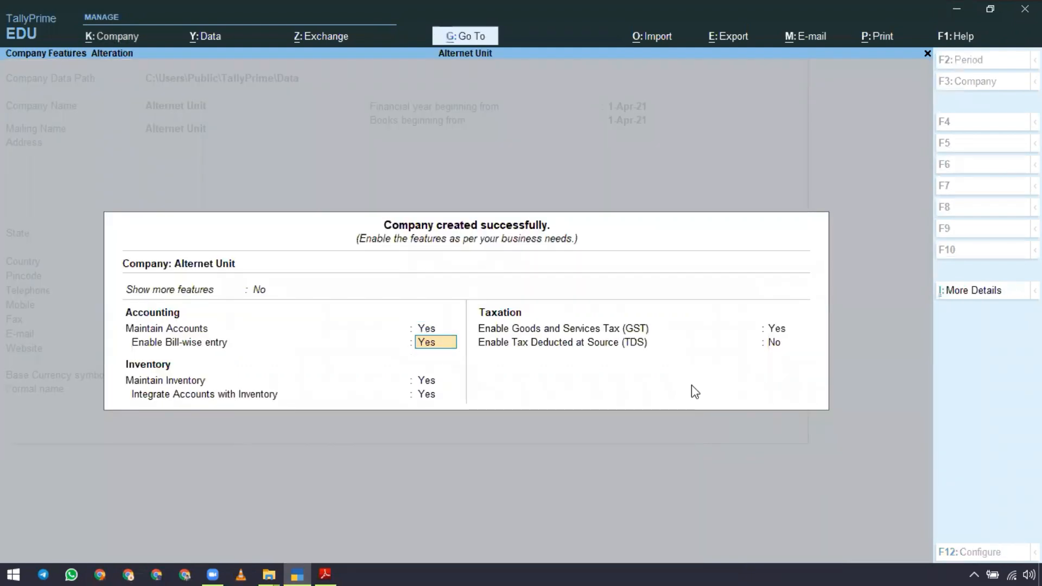
pyautogui.press('n')
pyautogui.press('Return')
pyautogui.press('Return')
pyautogui.press('Return')
pyautogui.press('n')
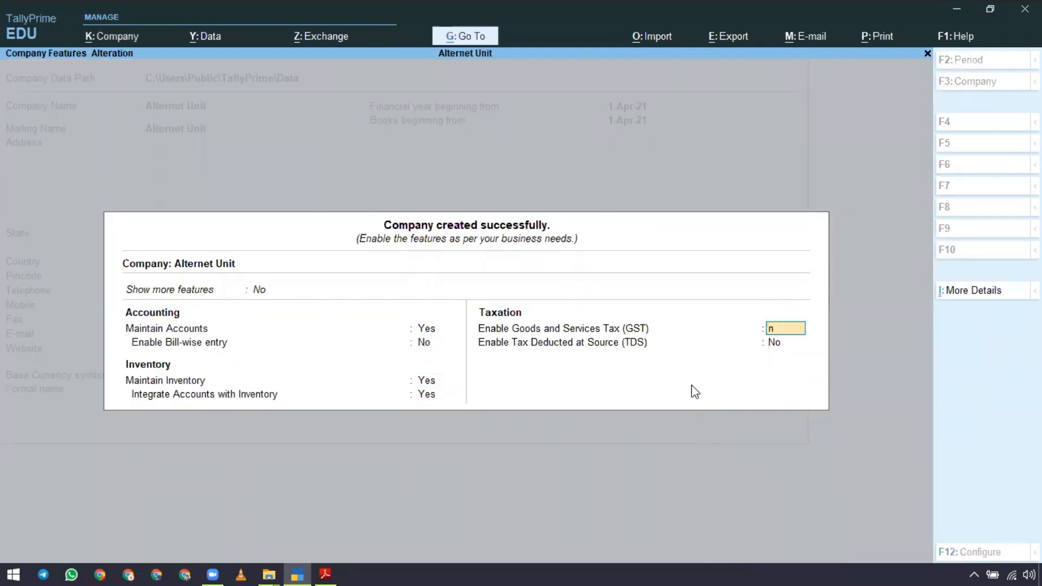
pyautogui.press('Return')
pyautogui.press('Return')
pyautogui.press('Return')
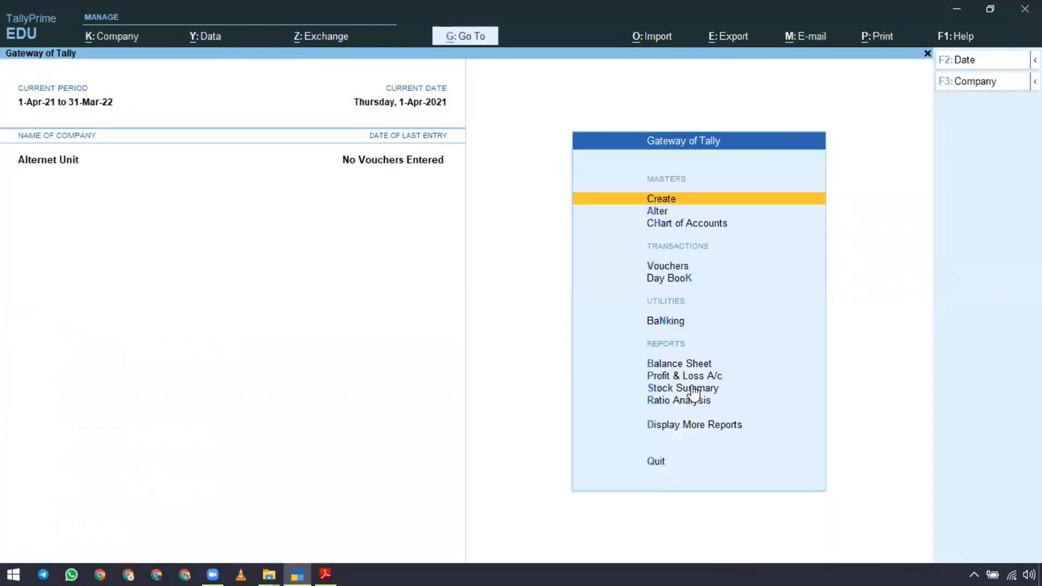
# - Switch to the case study PDF in Adobe Reader and copy the item name Mustard Oil from the table
pyautogui.hotkey('alt', 'Tab')
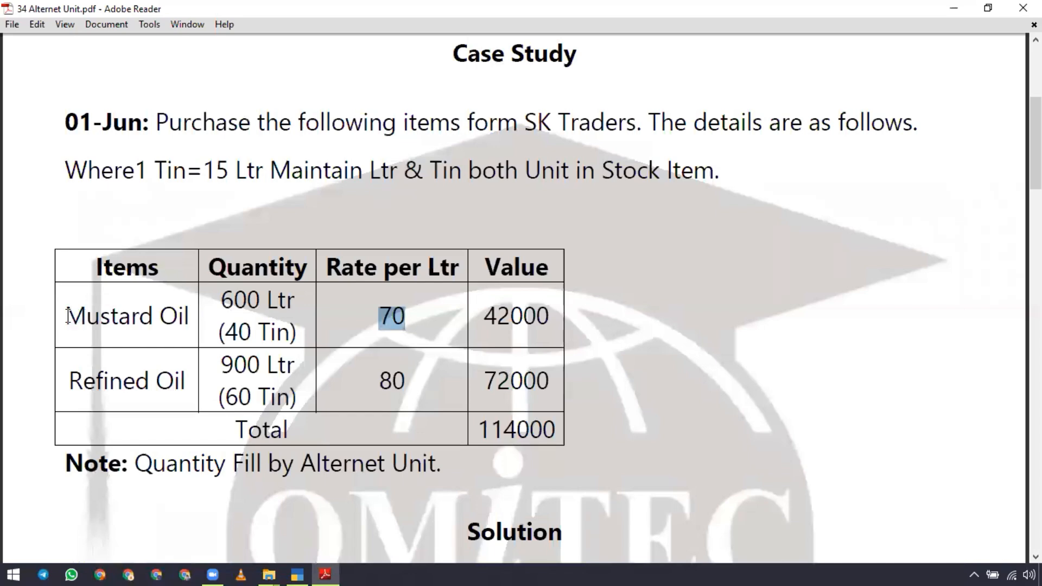
pyautogui.moveTo(67, 316); pyautogui.dragTo(190, 320)
pyautogui.hotkey('ctrl', 'c')
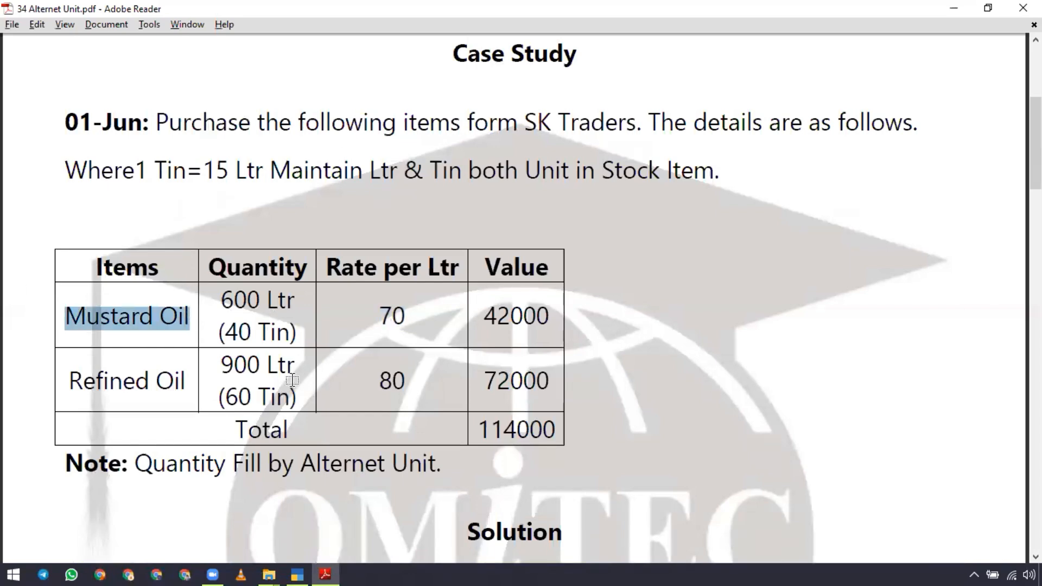
# - Switch back to TallyPrime and create a simple unit with the symbol Ltr and 0 decimal places
pyautogui.hotkey('alt', 'Tab')
pyautogui.press('Up')
pyautogui.press('Return')
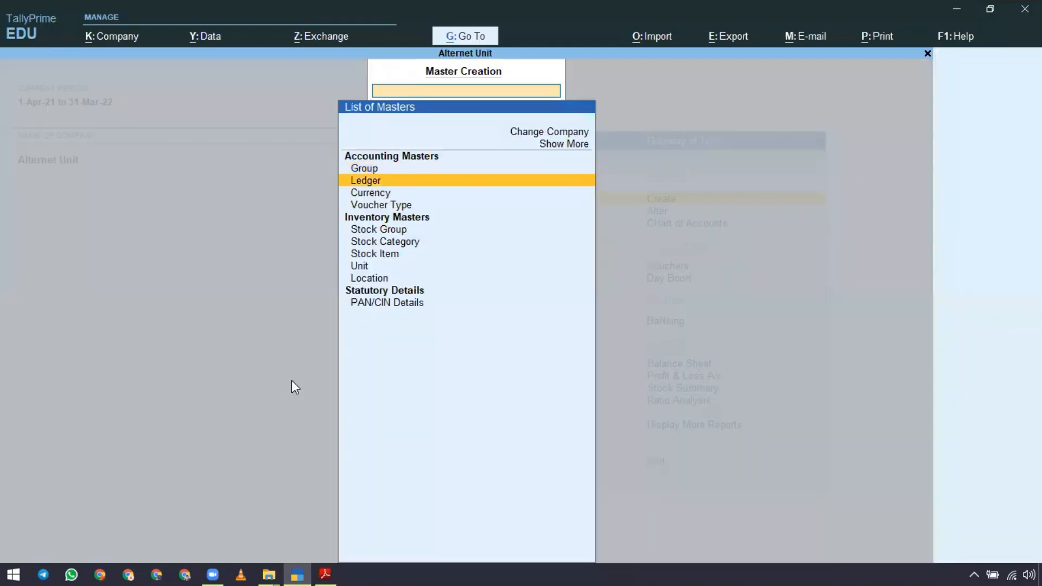
pyautogui.press('Down')
pyautogui.press('Down')
pyautogui.press('Down')
pyautogui.press('Down')
pyautogui.press('Down')
pyautogui.press('Down')
pyautogui.press('Down')
pyautogui.press('Return')
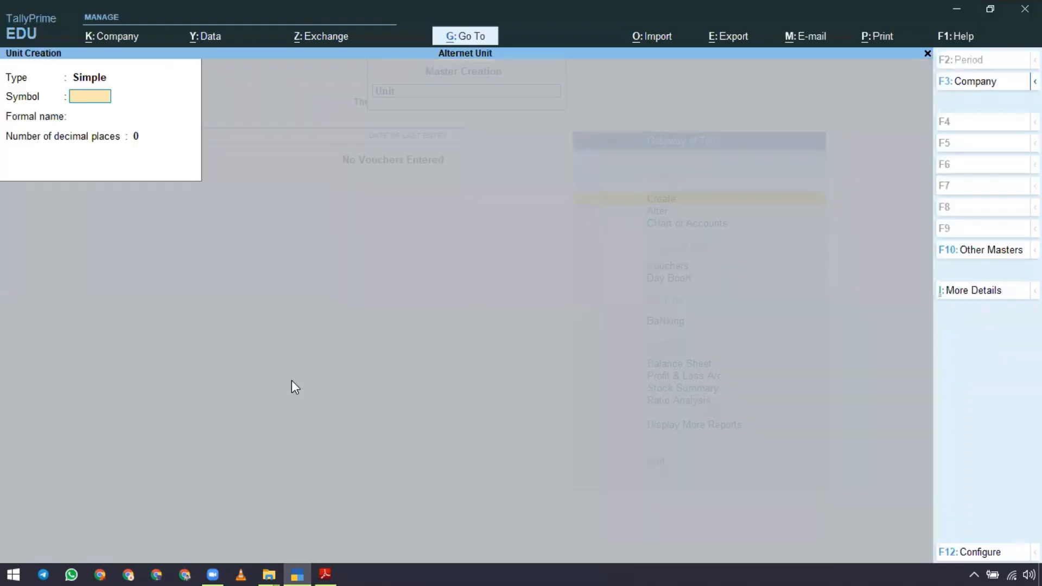
pyautogui.write('L')
pyautogui.press('Return')
pyautogui.press('Return')
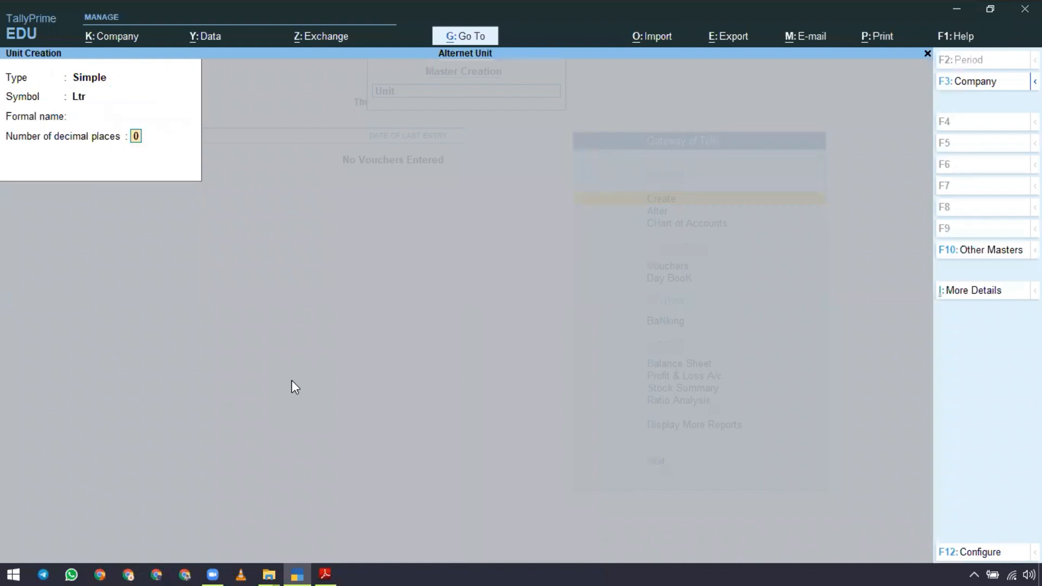
pyautogui.press('Return')
pyautogui.write('y')
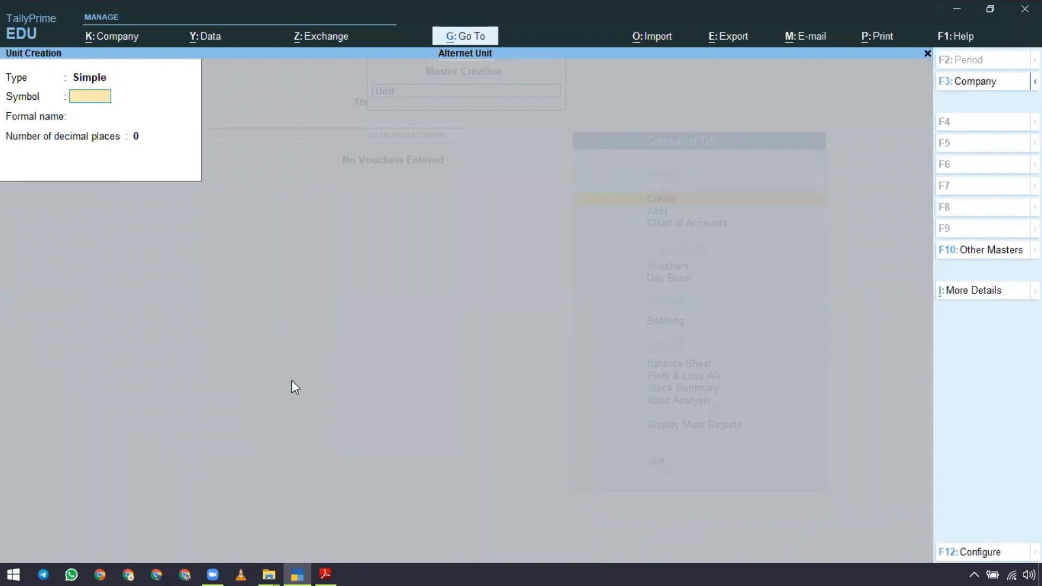
# - Create a second simple unit with the symbol Tin and 0 decimal places, and leave unit creation
pyautogui.write('Tin')
pyautogui.press('Return')
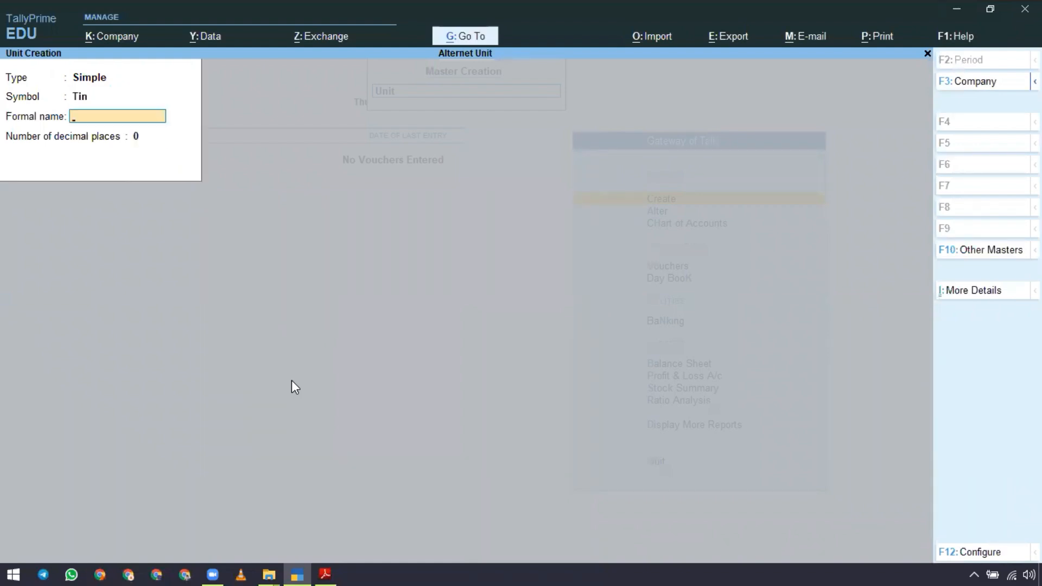
pyautogui.press('Return')
pyautogui.press('Return')
pyautogui.press('y')
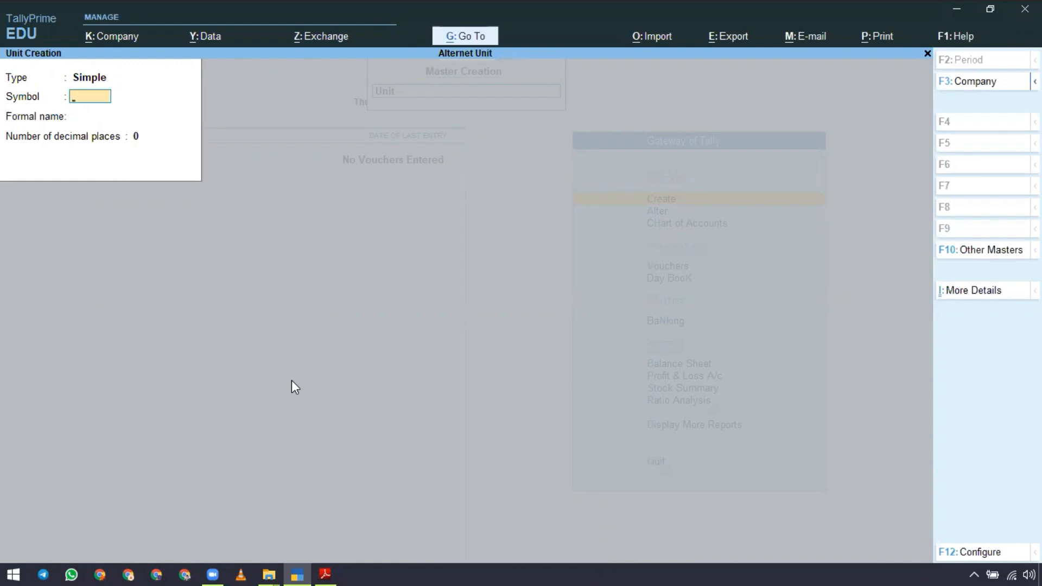
pyautogui.press('Escape')
# - Start a new stock item named Mustard Oil under Primary, with category Not Applicable and Ltr as its unit
pyautogui.press('Up')
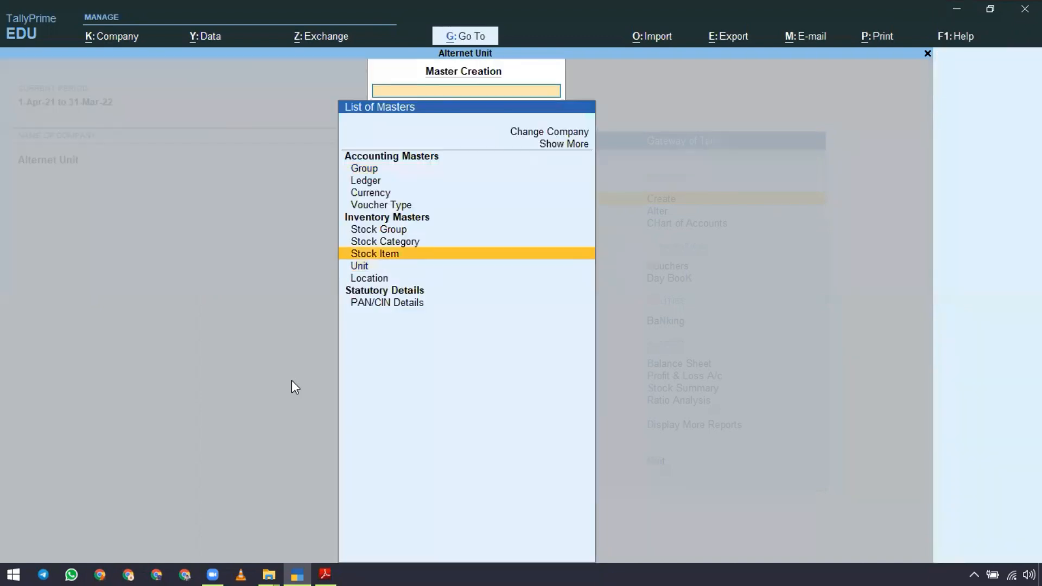
pyautogui.press('Return')
pyautogui.hotkey('alt', 'Tab')
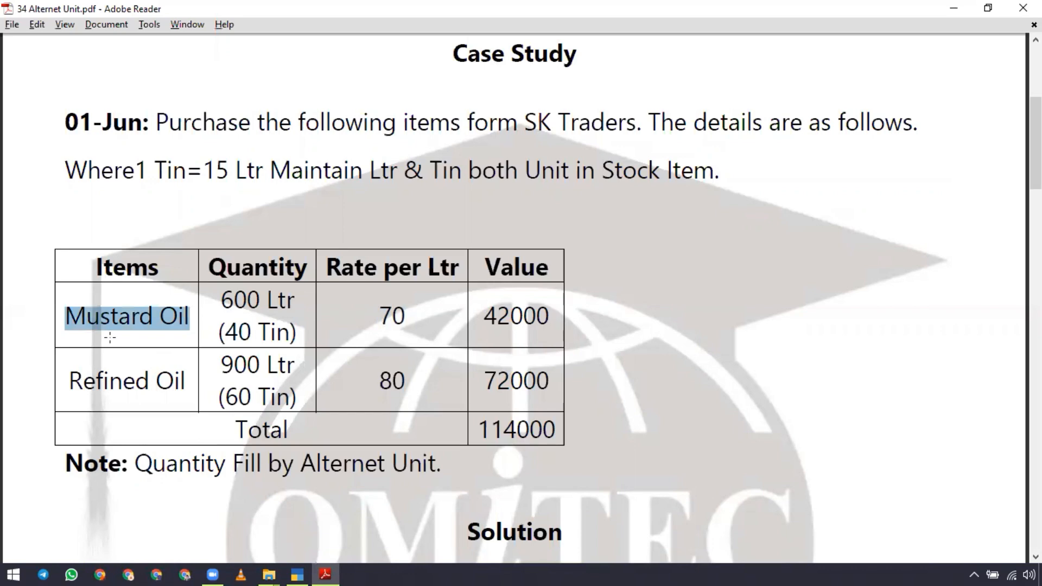
pyautogui.hotkey('alt', 'Tab')
pyautogui.hotkey('ctrl', 'v')
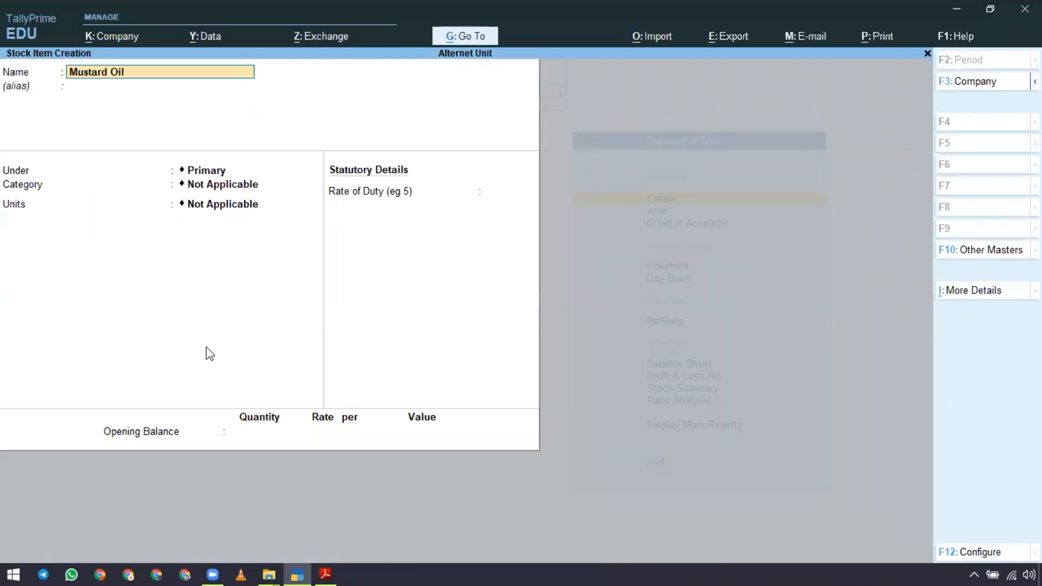
pyautogui.press('Return')
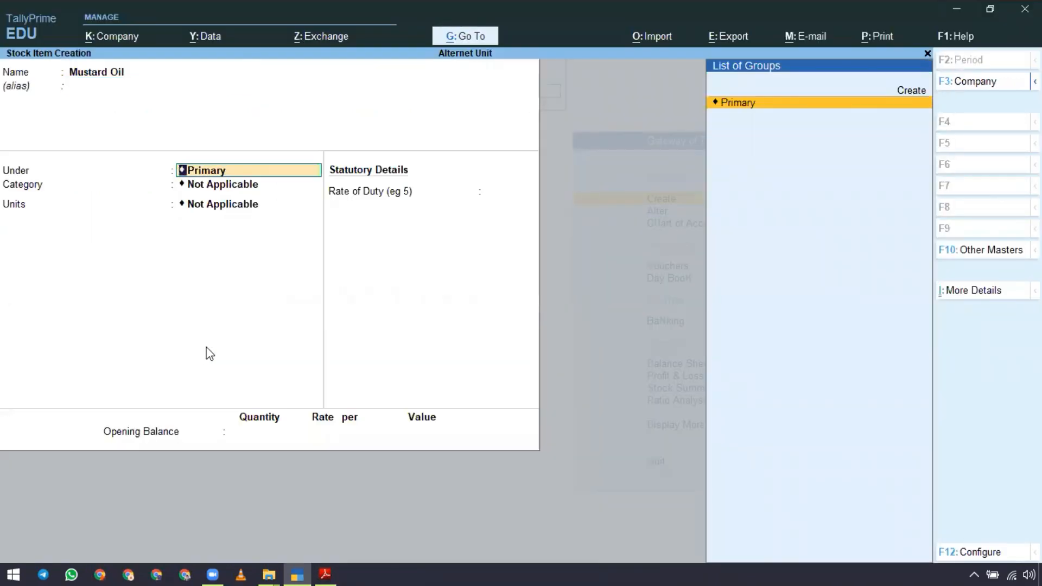
pyautogui.press('Return')
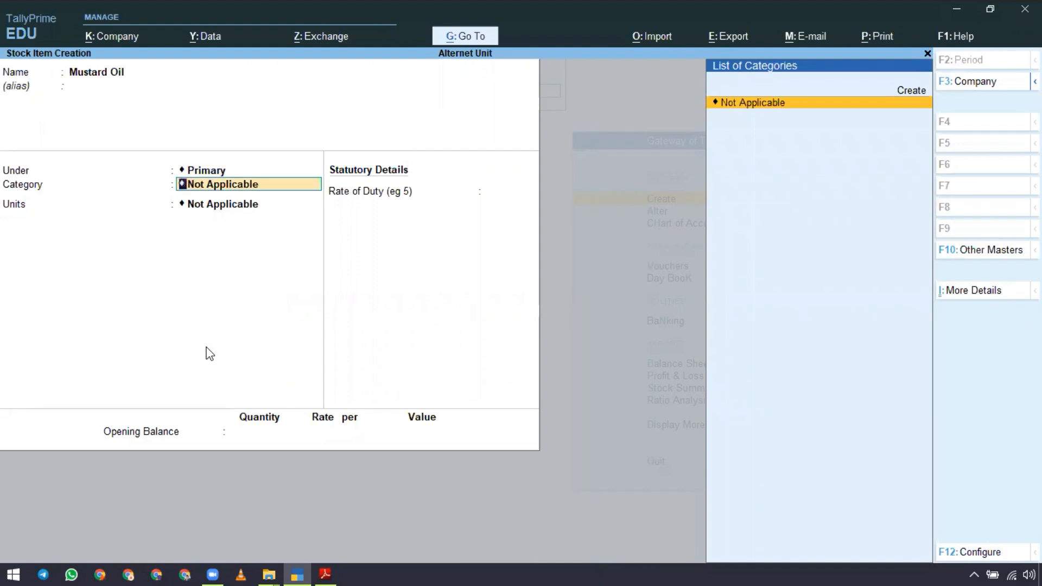
pyautogui.press('Return')
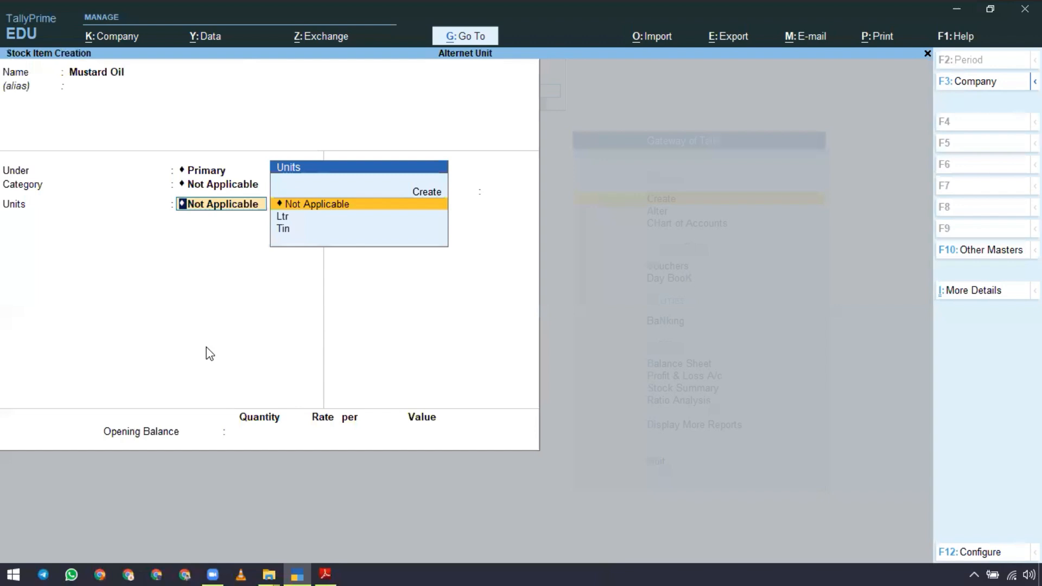
pyautogui.press('Down')
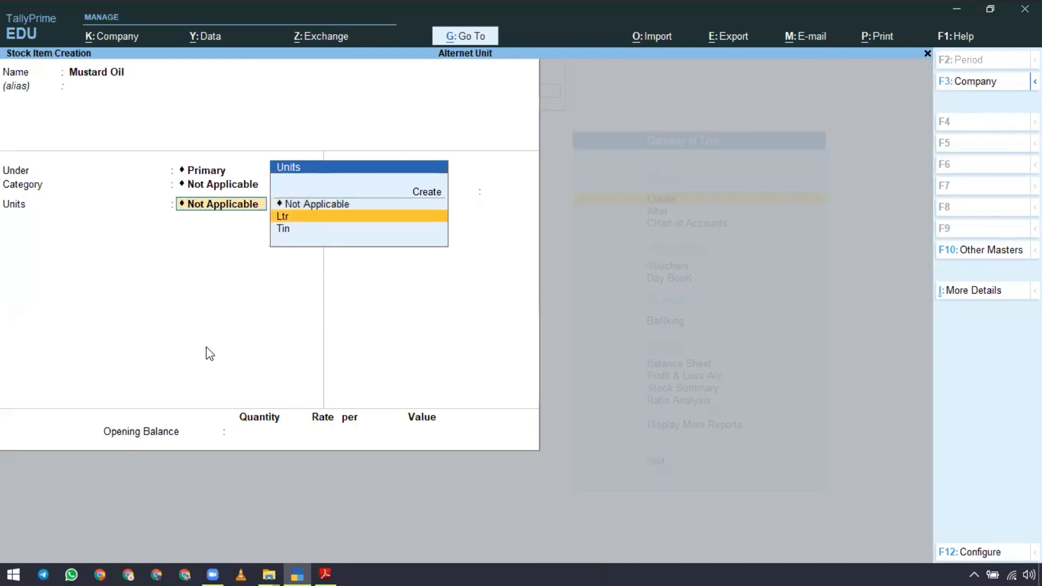
pyautogui.press('Return')
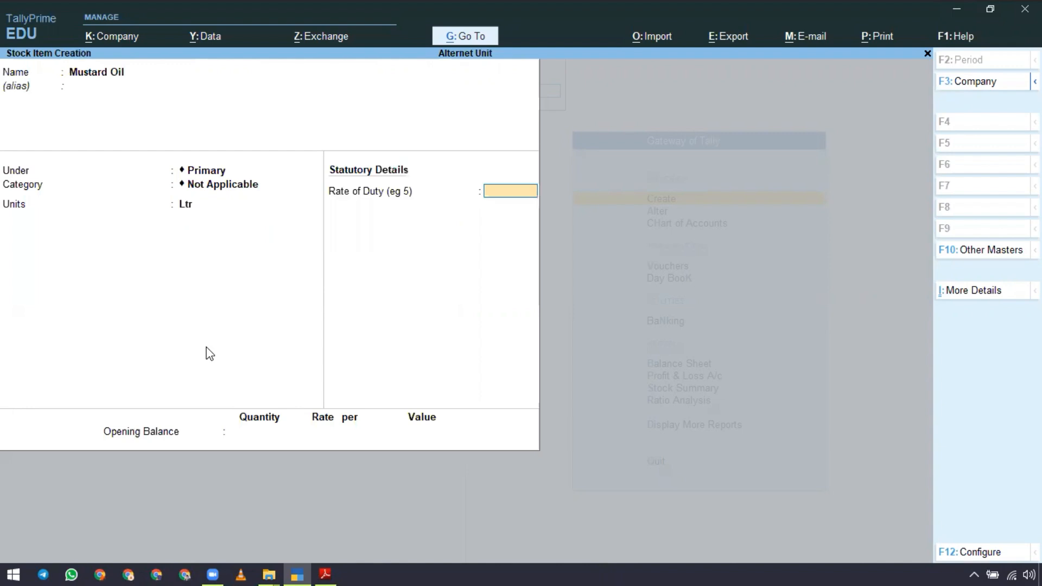
# - Turn on Use Alternative Units in the stock item configuration and accept the remaining options
pyautogui.press('BackSpace')
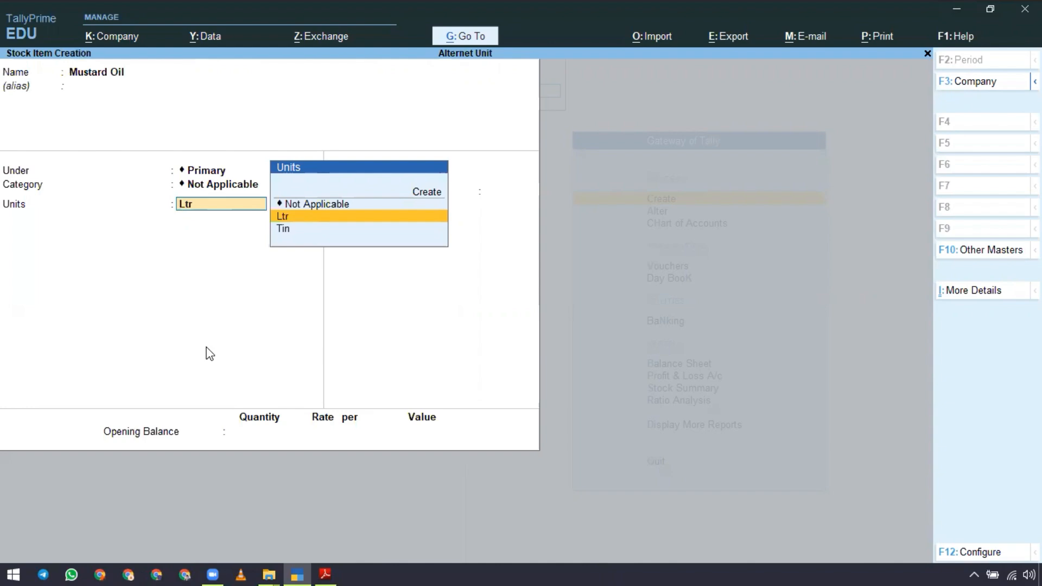
pyautogui.press('F12')
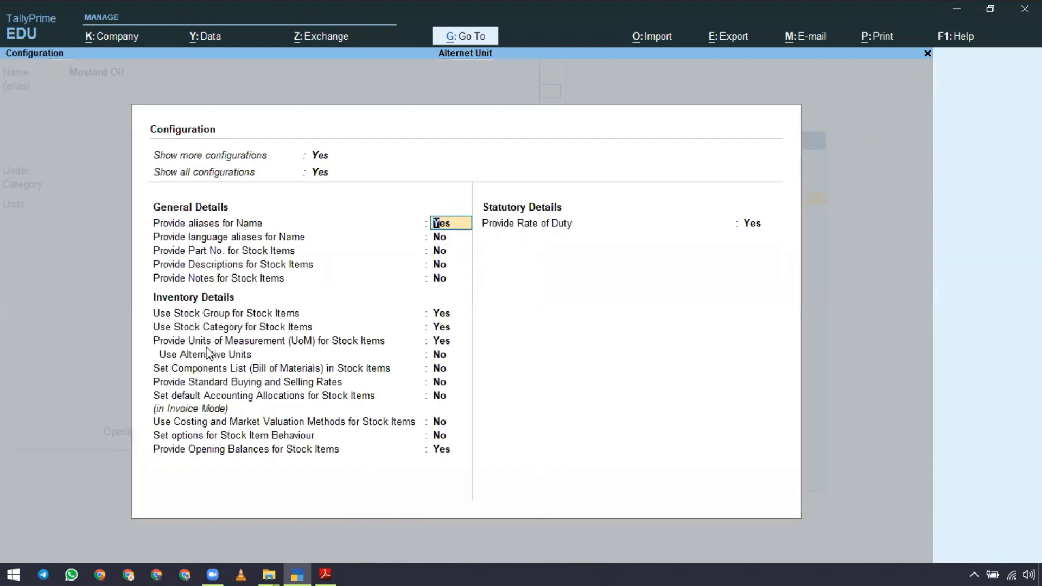
pyautogui.press('Down')
pyautogui.press('Down')
pyautogui.press('Down')
pyautogui.press('Down')
pyautogui.press('Down')
pyautogui.press('Down')
pyautogui.press('Down')
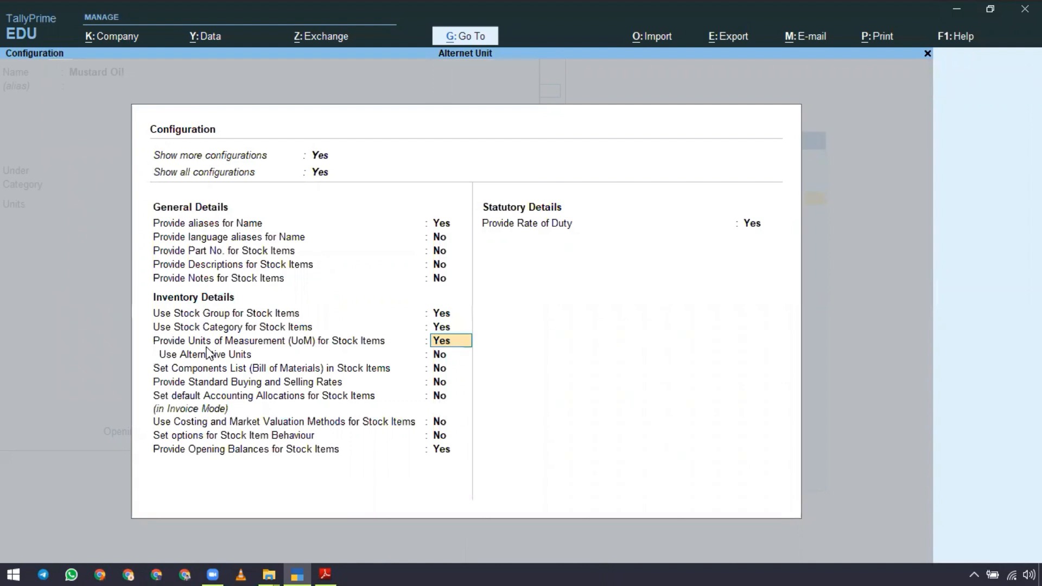
pyautogui.press('Down')
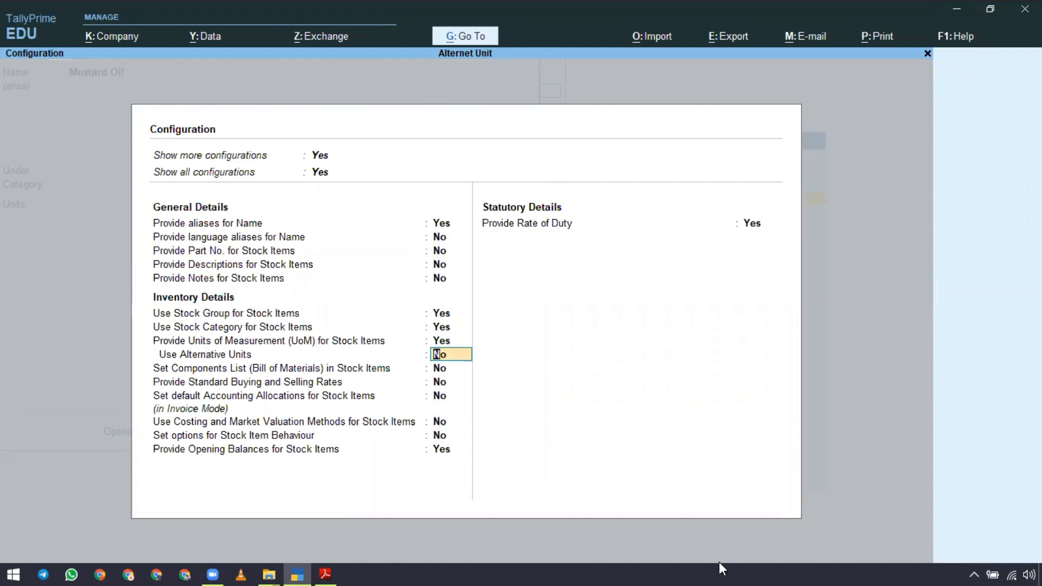
pyautogui.write('y')
pyautogui.press('Return')
pyautogui.press('Return')
pyautogui.press('Return')
pyautogui.press('Return')
pyautogui.press('Return')
pyautogui.press('Return')
pyautogui.press('Return')
pyautogui.press('Return')
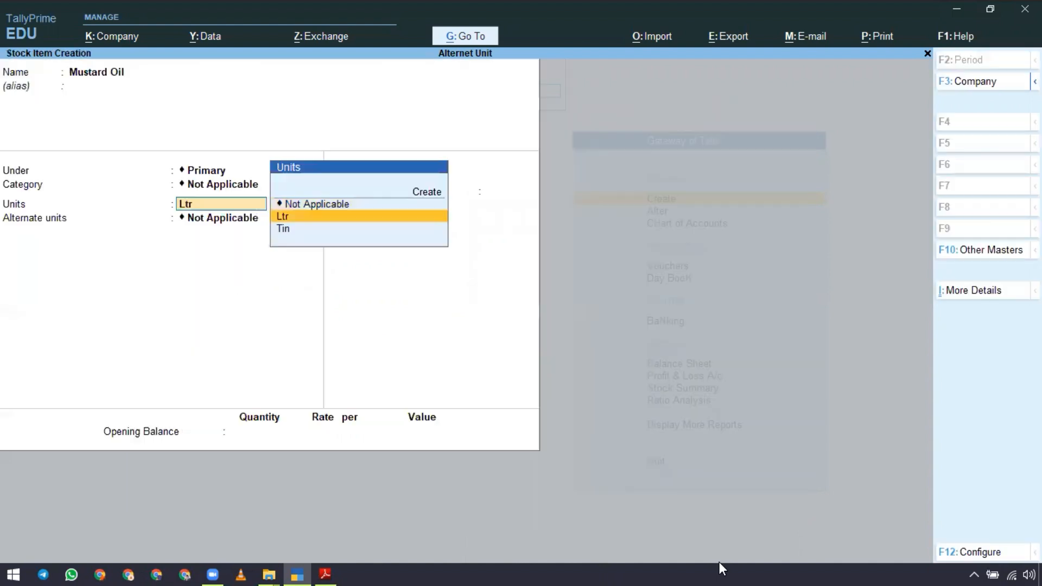
# - Set Mustard Oil's alternate unit to Tin, with 1 Tin equal to 15 Ltr
pyautogui.press('Return')
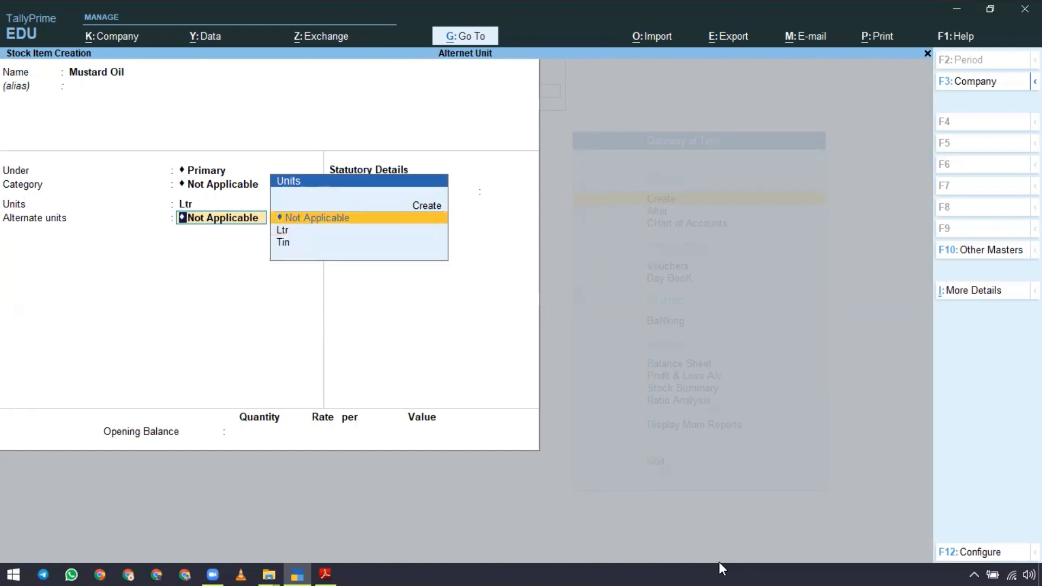
pyautogui.press('Down')
pyautogui.press('Down')
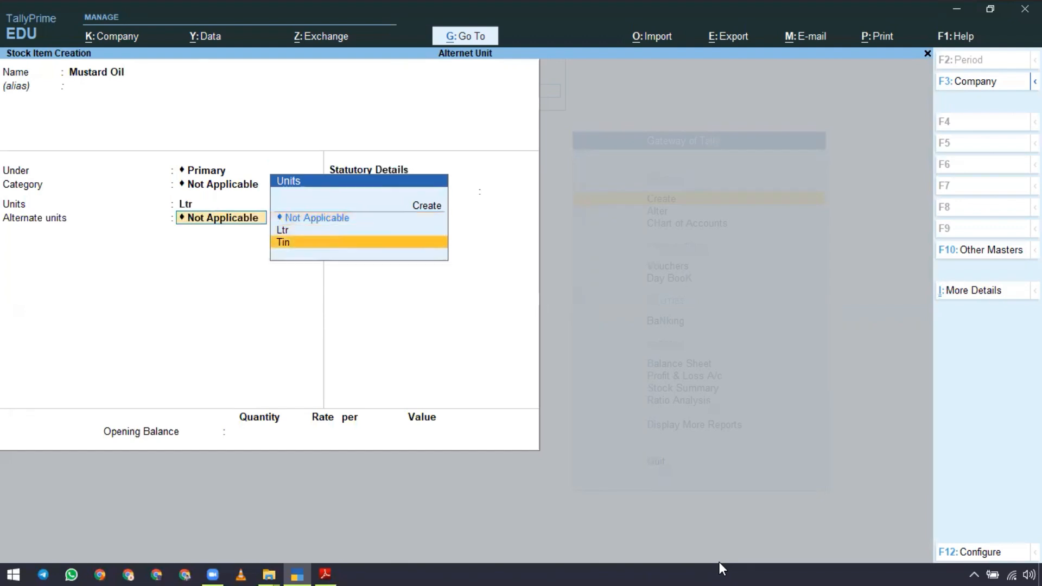
pyautogui.press('Return')
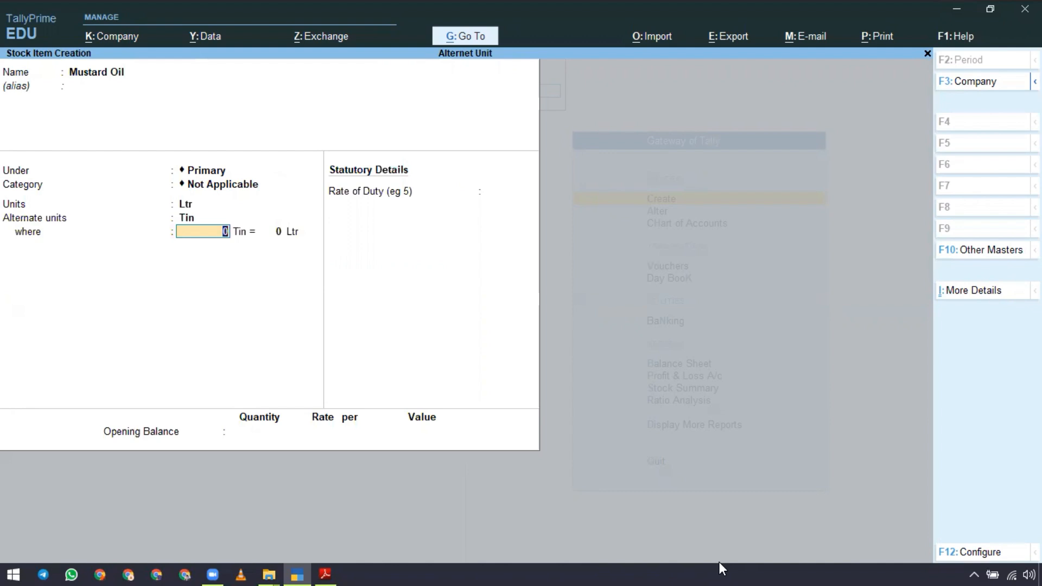
pyautogui.write('1')
pyautogui.press('Return')
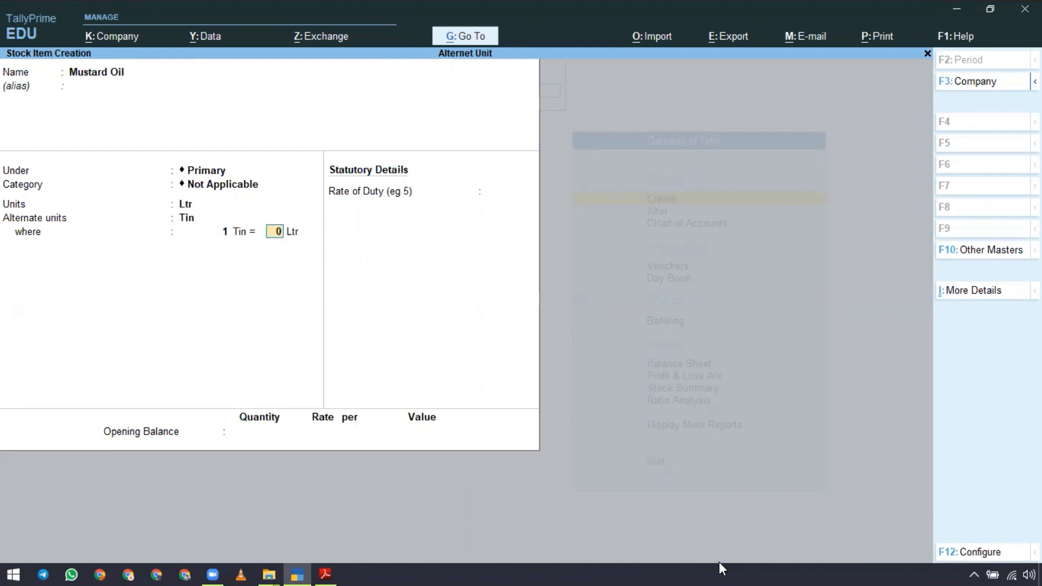
pyautogui.write('15')
pyautogui.press('Return')
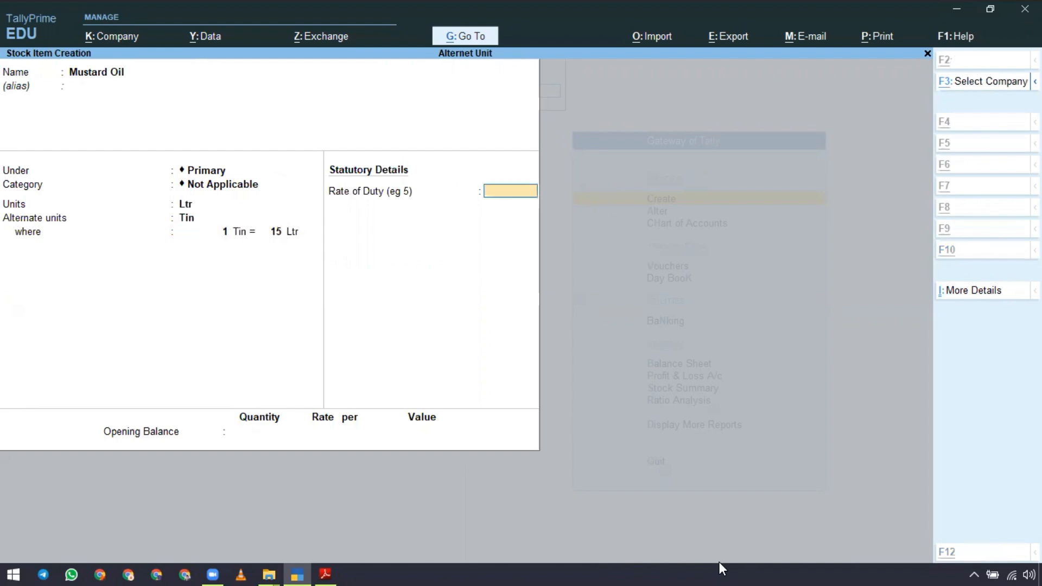
# - Switch to the case study PDF and check the stated conversion between Tin and Ltr
pyautogui.hotkey('alt', 'Tab')
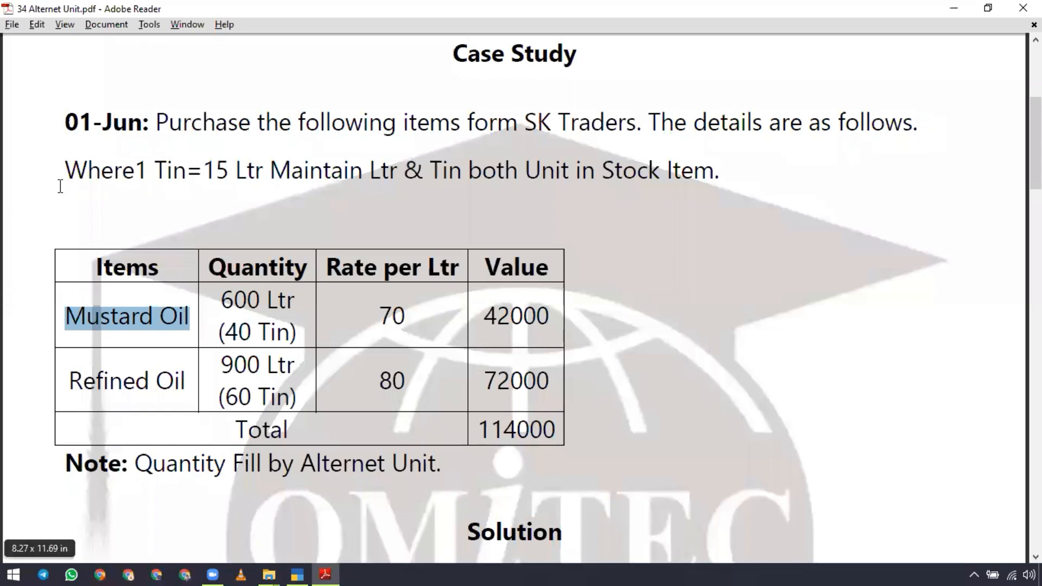
pyautogui.moveTo(137, 172); pyautogui.dragTo(229, 178)
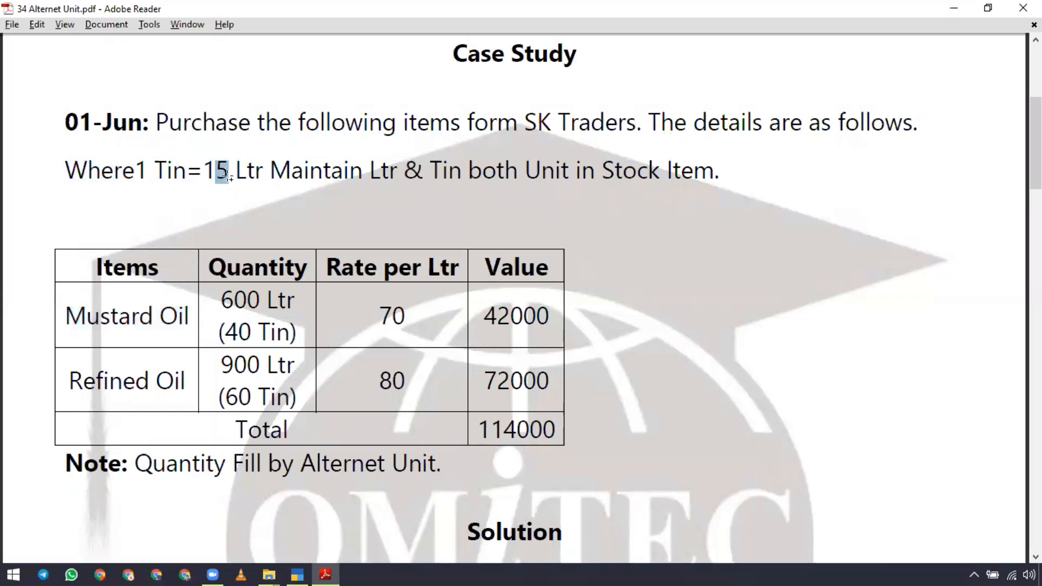
# - Switch back to TallyPrime and save the Mustard Oil stock item with duty rate 0 and no opening balance
pyautogui.hotkey('alt', 'Tab')
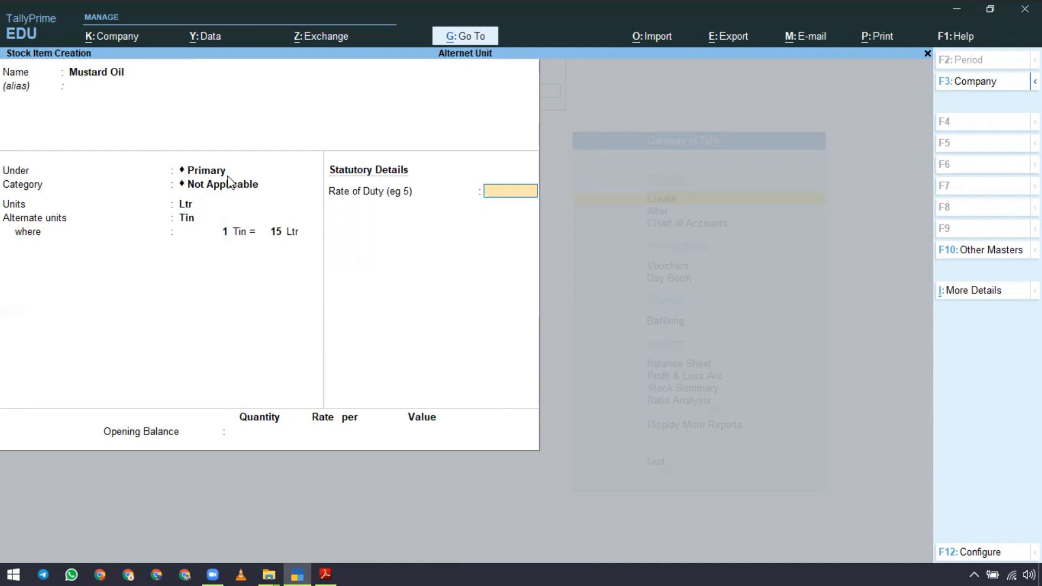
pyautogui.press('Return')
pyautogui.press('Return')
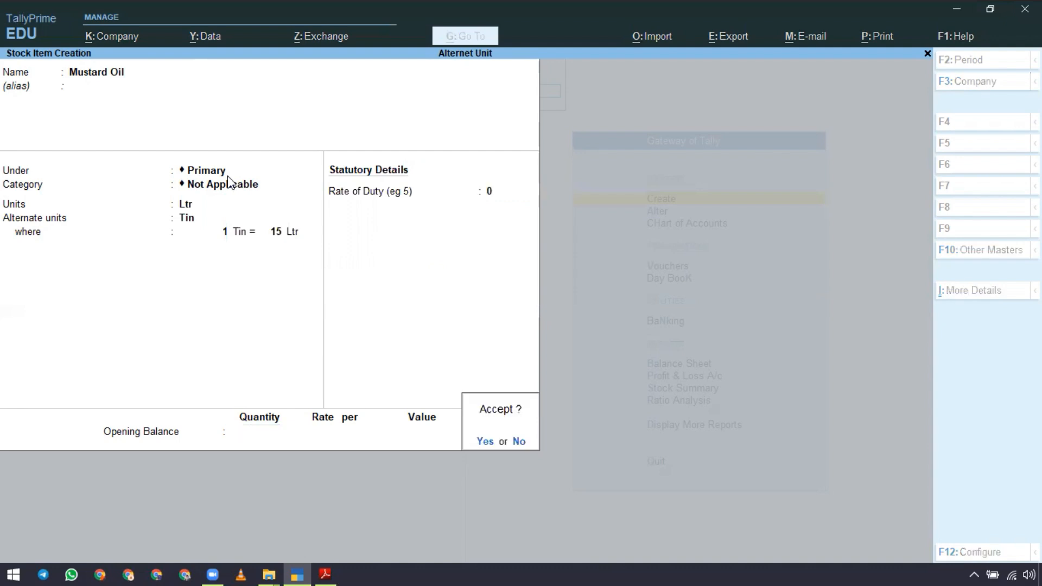
pyautogui.press('Return')
# - Copy the name Refined Oil from the case study PDF into a new stock item under Primary, category Not Applicable, unit Ltr
pyautogui.hotkey('alt', 'Tab')
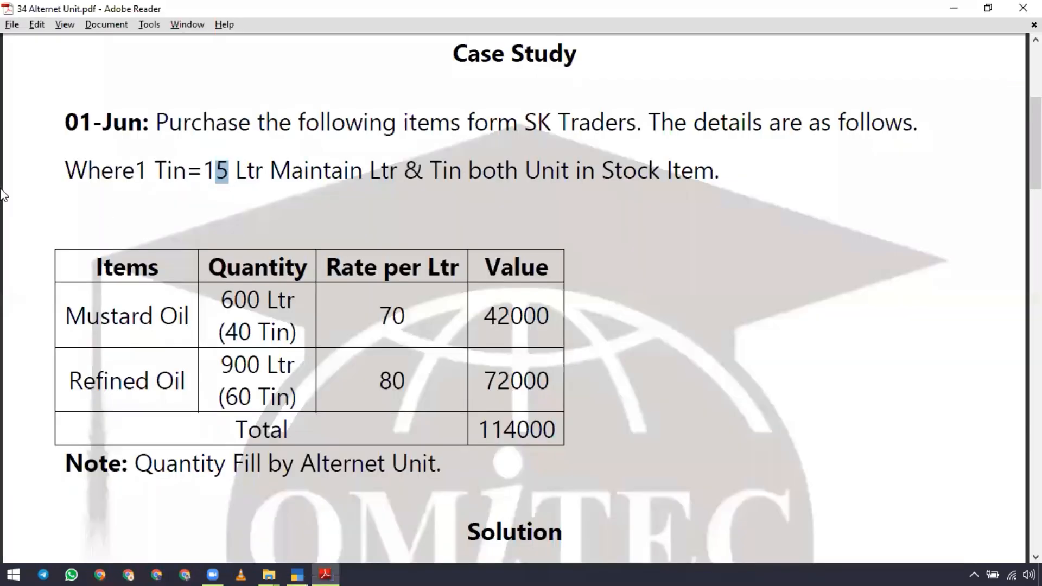
pyautogui.tripleClick(173, 385)
pyautogui.hotkey('ctrl', 'c')
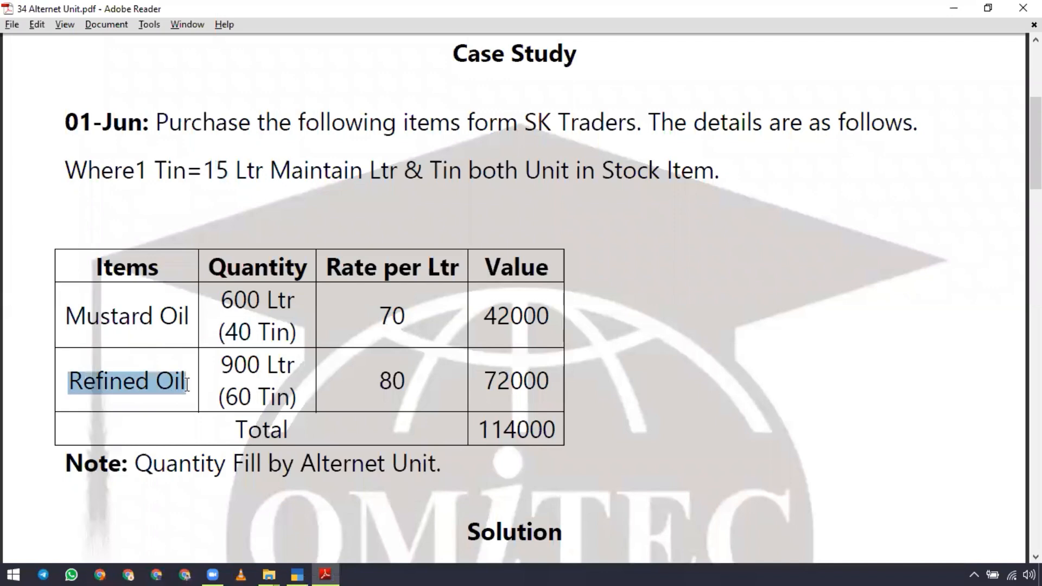
pyautogui.hotkey('alt', 'Tab')
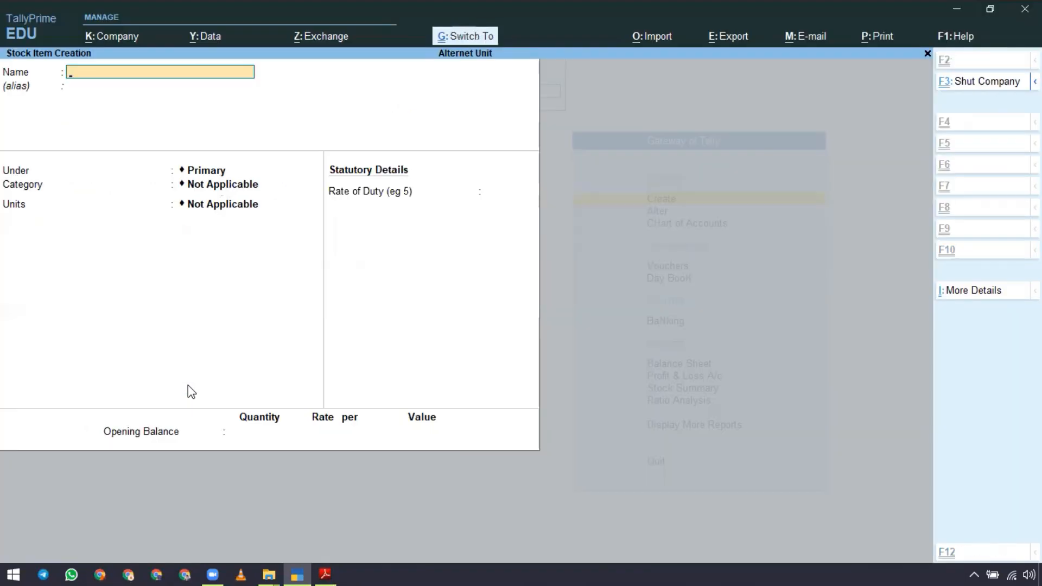
pyautogui.hotkey('ctrl', 'v')
pyautogui.press('Return')
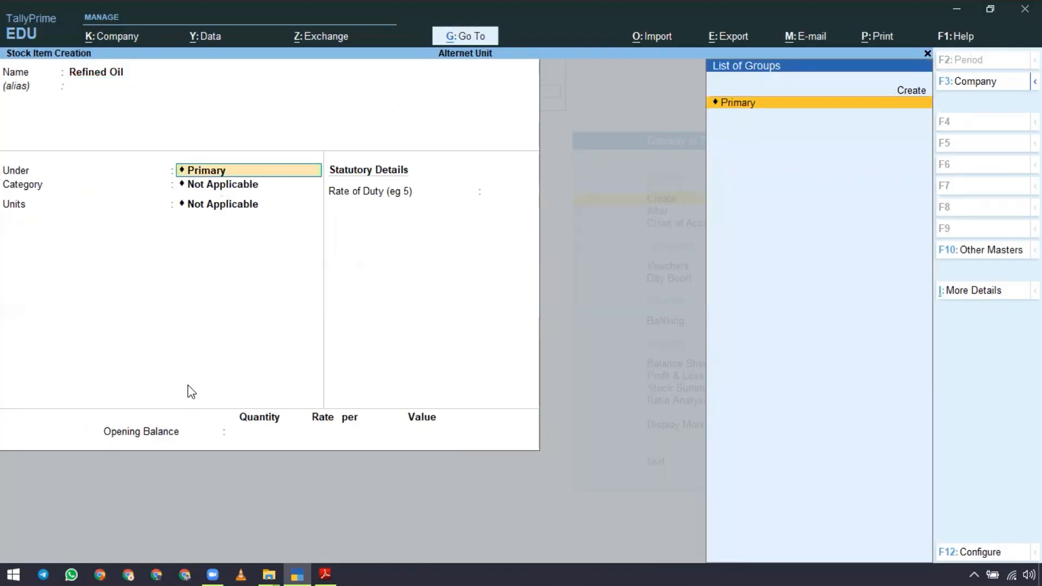
pyautogui.press('Return')
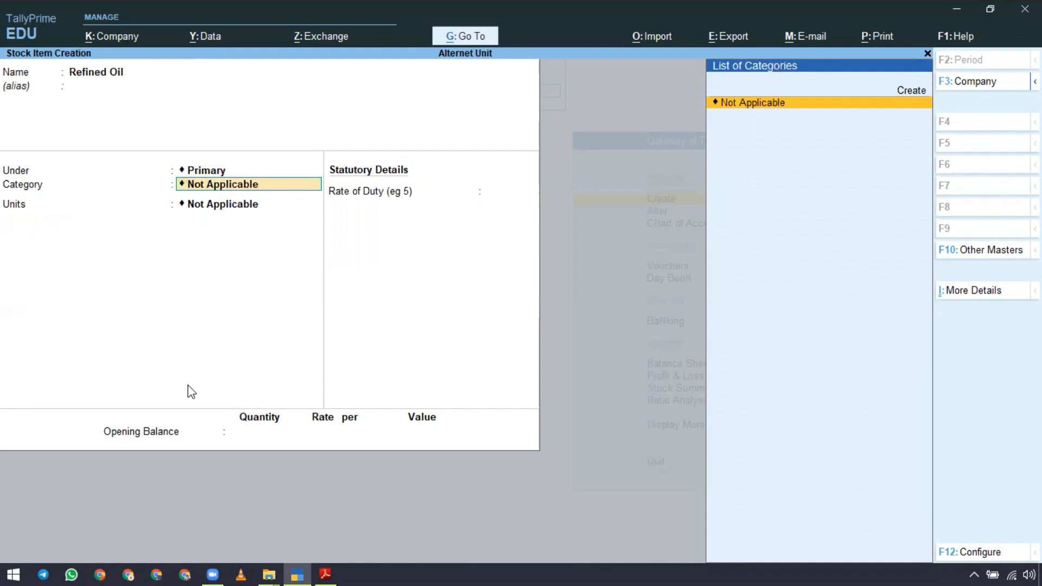
pyautogui.press('Return')
pyautogui.press('Down')
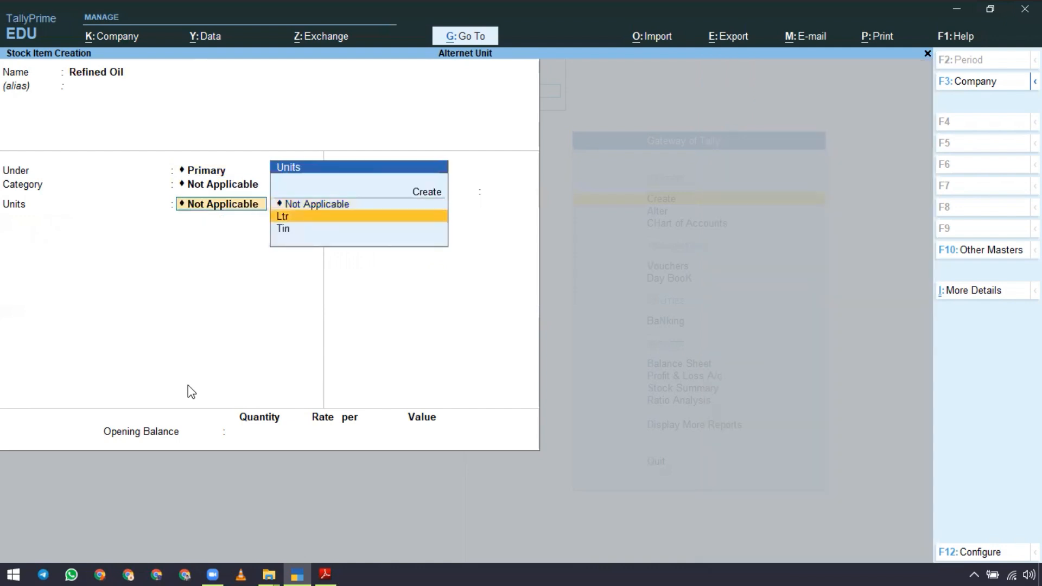
pyautogui.press('Return')
# - Set Refined Oil's alternate unit to Tin, with 1 Tin equal to 15 Ltr, and save the item without an opening balance
pyautogui.press('Down')
pyautogui.press('Down')
pyautogui.press('Return')
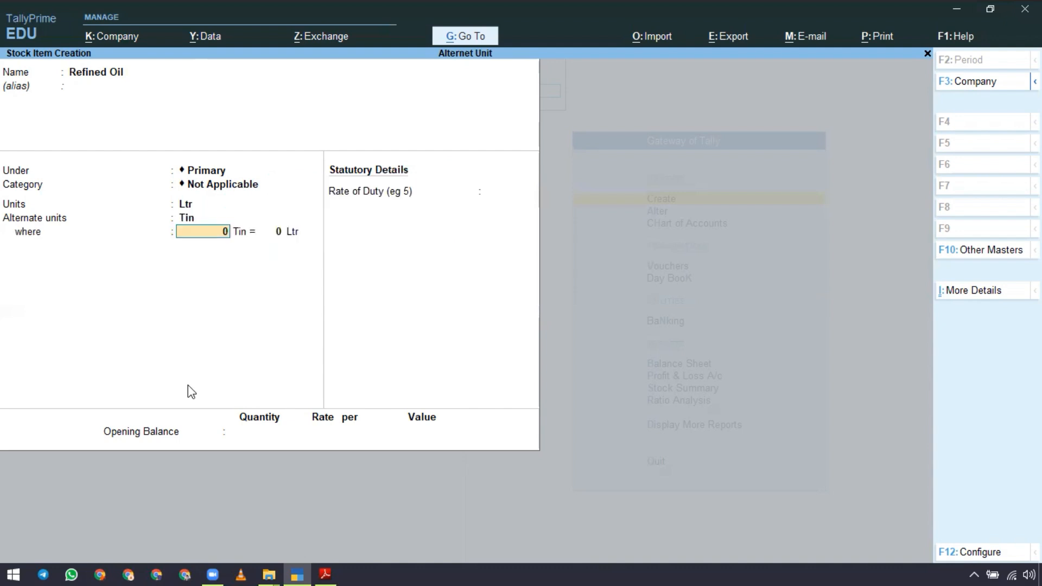
pyautogui.press('Return')
pyautogui.write('15')
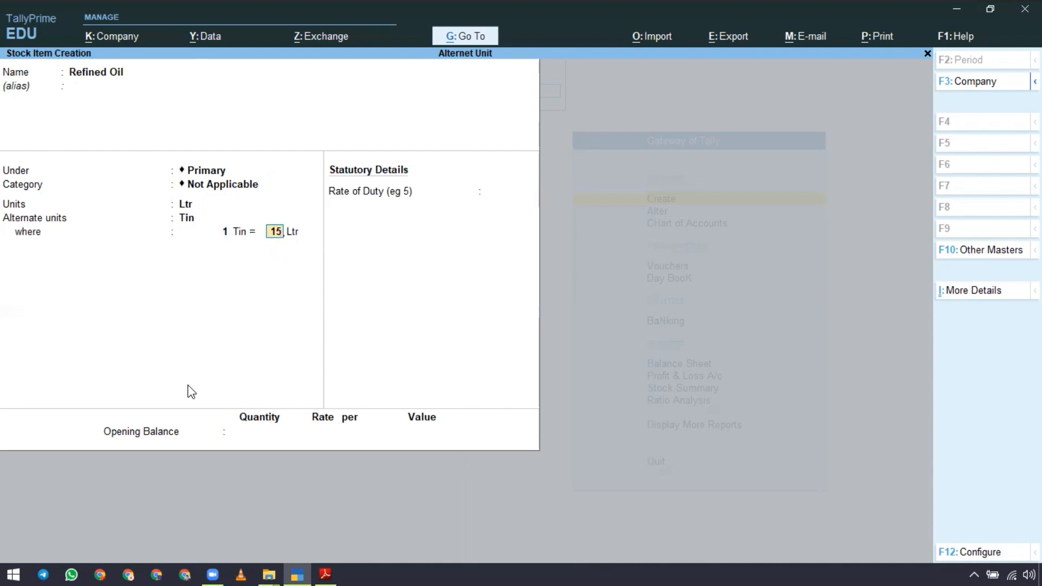
pyautogui.press('Return')
pyautogui.press('Return')
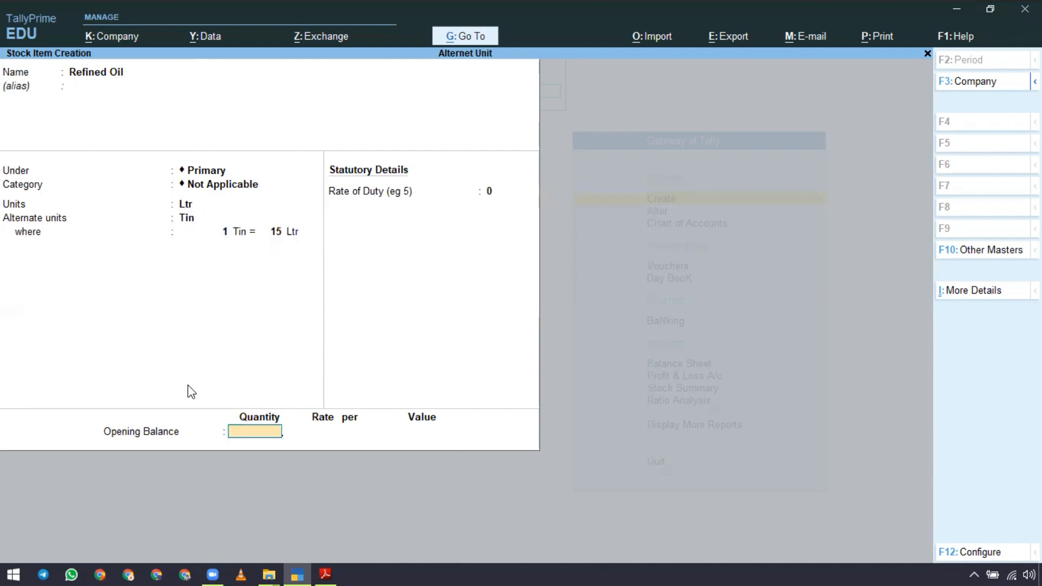
pyautogui.press('Return')
pyautogui.press('Return')
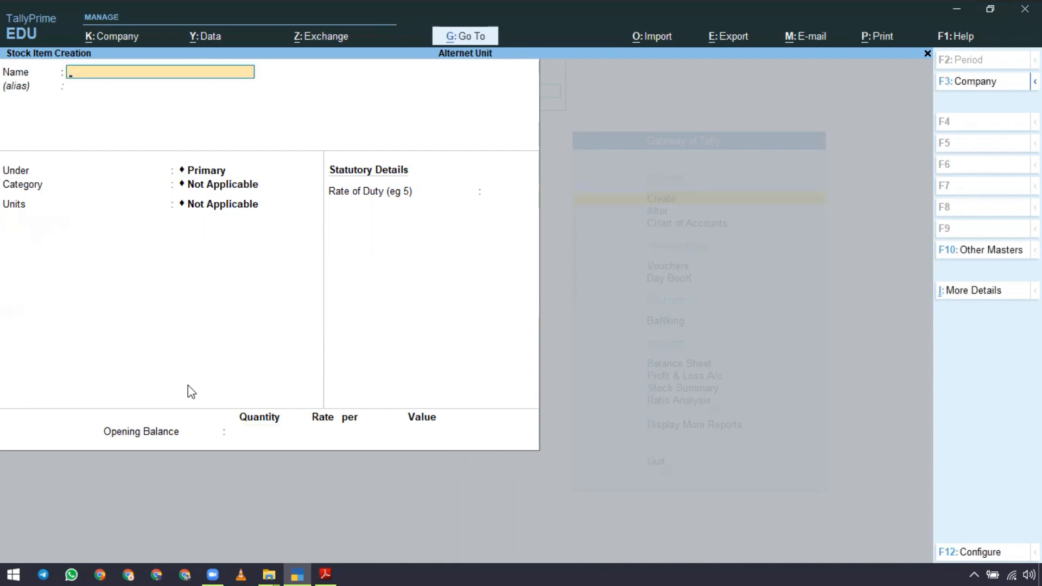
# - Leave stock item creation and start a new Purchase voucher
pyautogui.press('Escape')
pyautogui.press('Down')
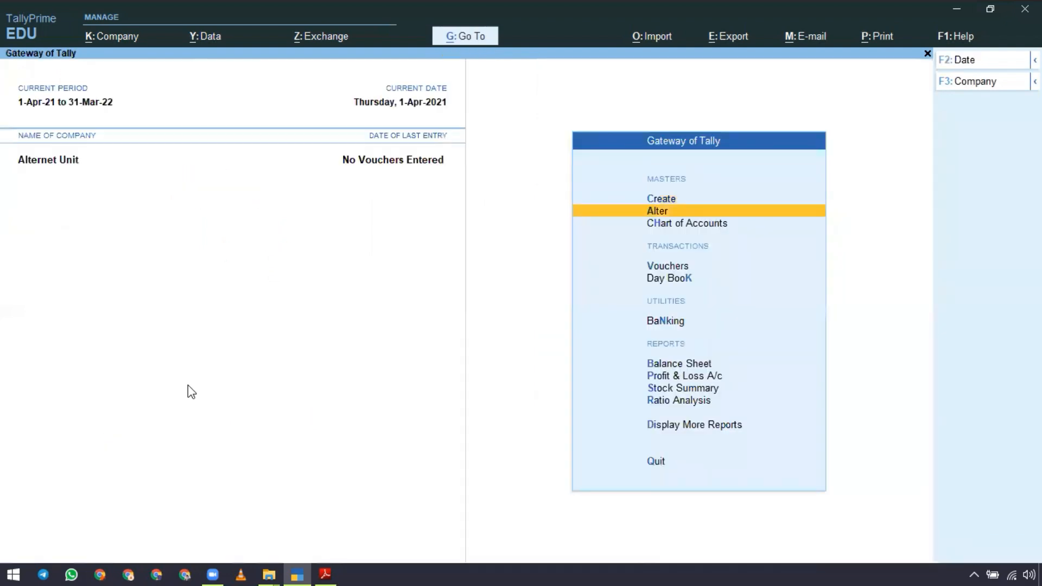
pyautogui.press('Down')
pyautogui.press('Down')
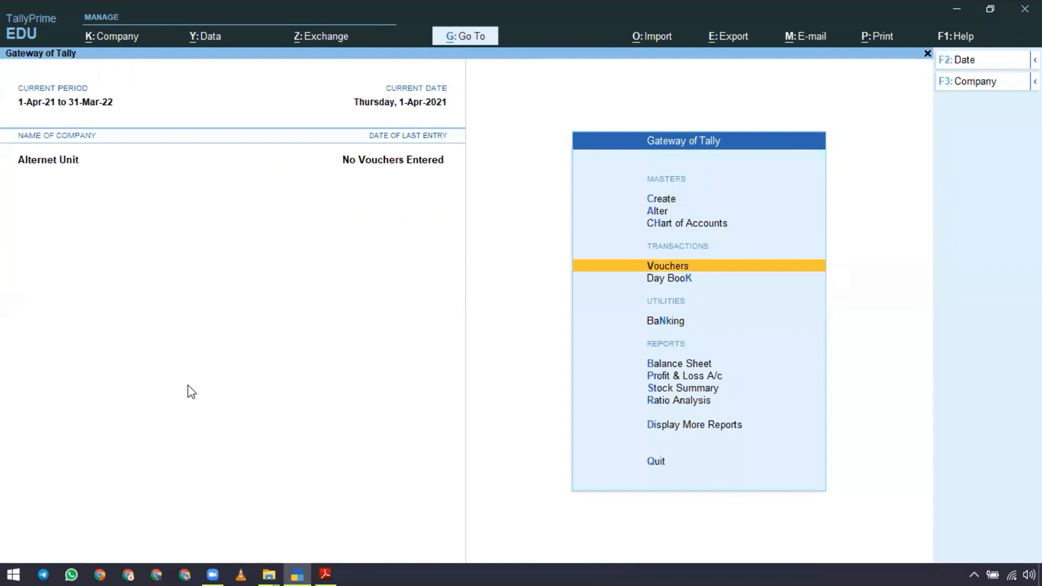
pyautogui.press('Return')
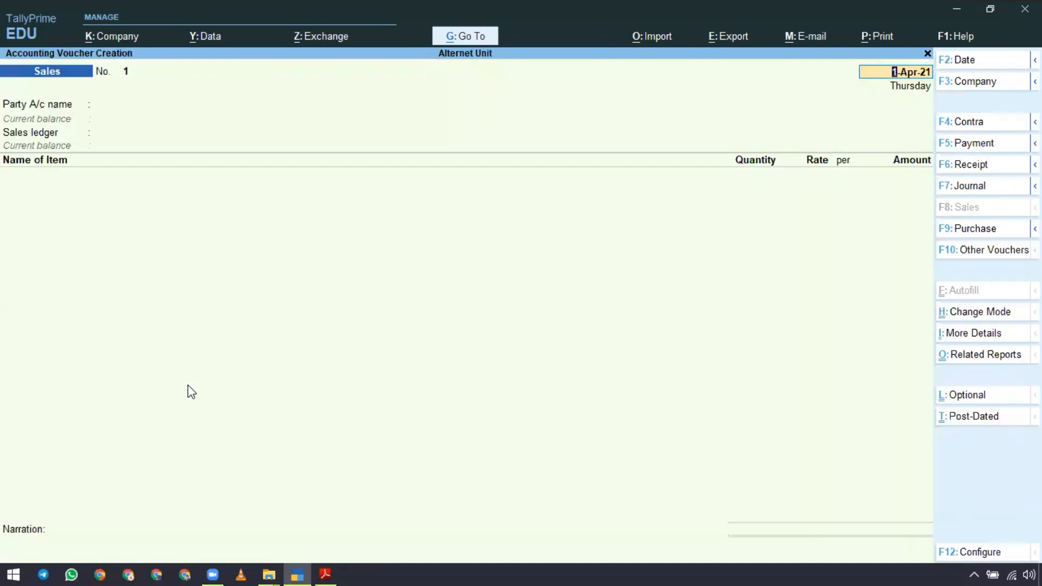
pyautogui.press('F9')
pyautogui.press('Return')
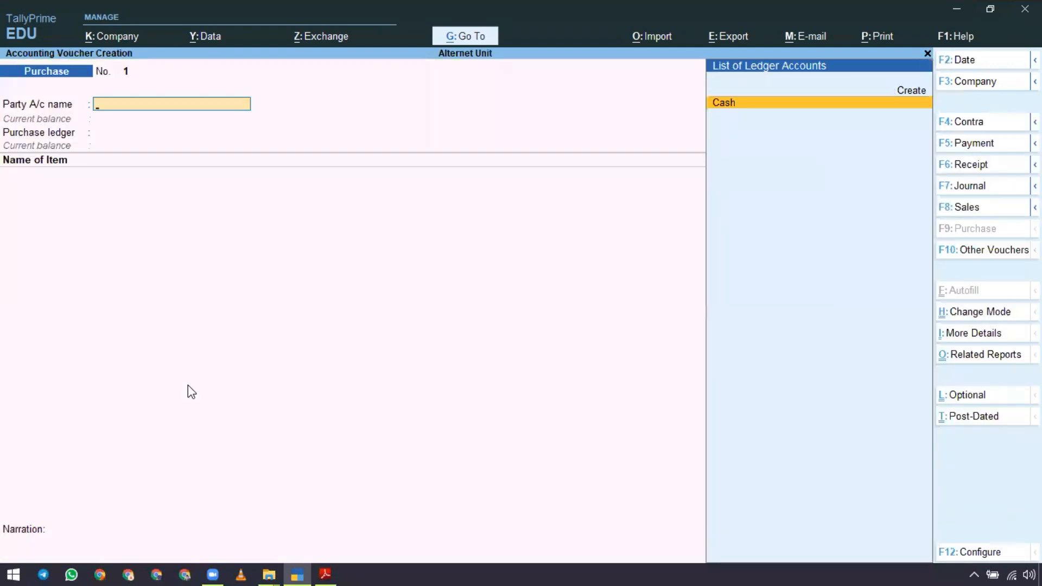
# - Create the SK Traders ledger under Sundry Creditors, taking the name from the case study PDF, as the purchase voucher's party account
pyautogui.hotkey('alt', 'Tab')
pyautogui.moveTo(523, 125); pyautogui.dragTo(610, 128)
pyautogui.hotkey('alt', 'Tab')
pyautogui.hotkey('ctrl', 'v')
pyautogui.press('Up')
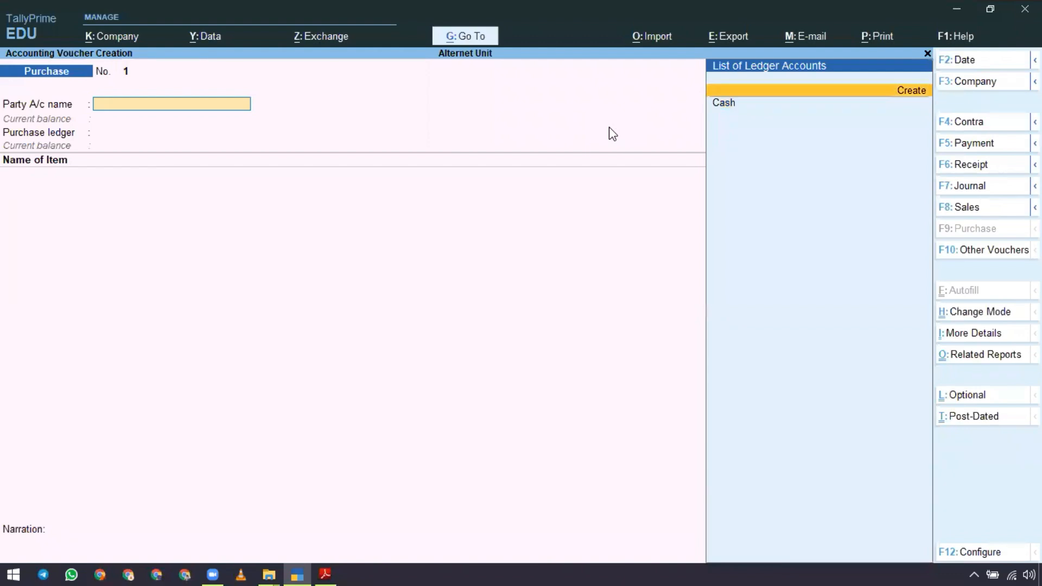
pyautogui.press('Return')
pyautogui.write('SK Traders')
pyautogui.press('Return')
pyautogui.press('Return')
pyautogui.write('Su')
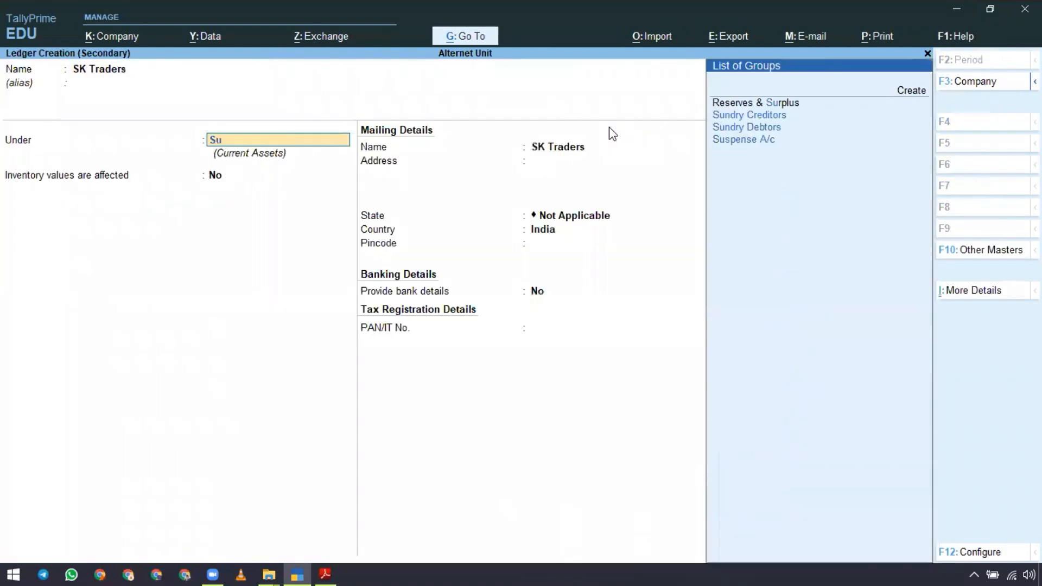
pyautogui.press('Return')
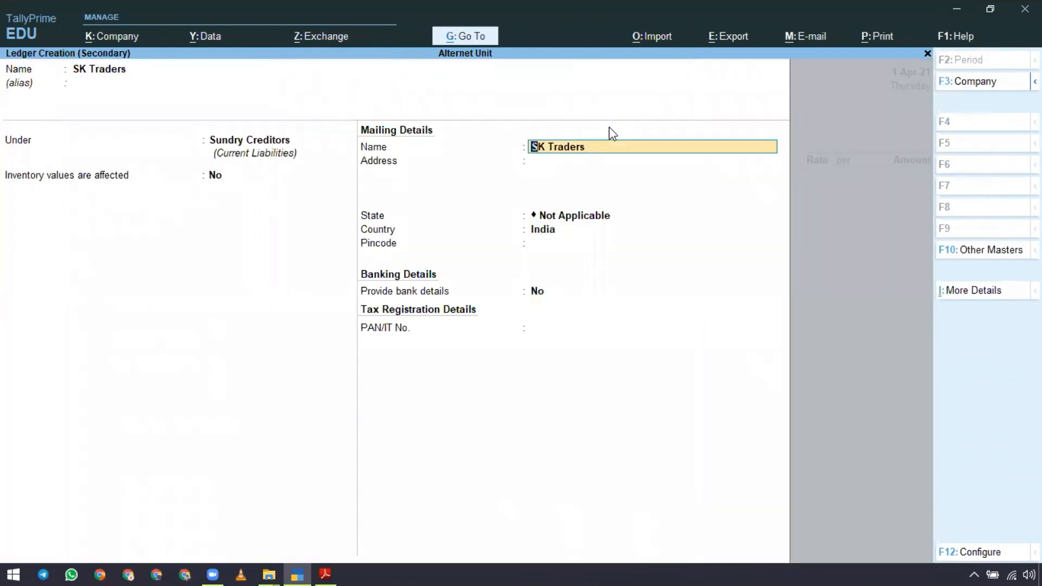
pyautogui.hotkey('ctrl', 'a')
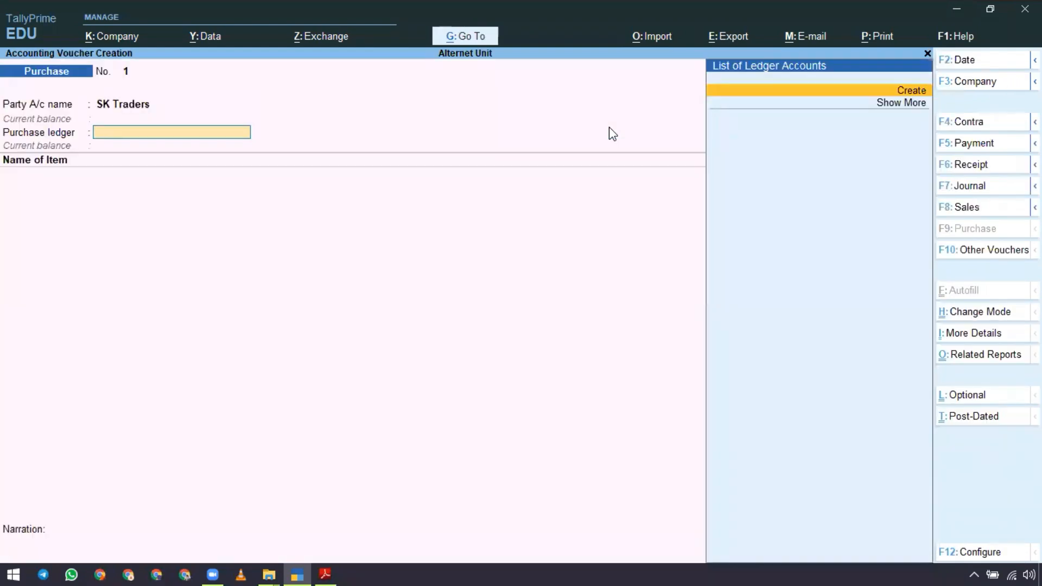
# - Create a Purchase ledger under Purchase Accounts with inventory values affected, and use it as the voucher's purchase ledger
pyautogui.press('Return')
pyautogui.write('Purchas')
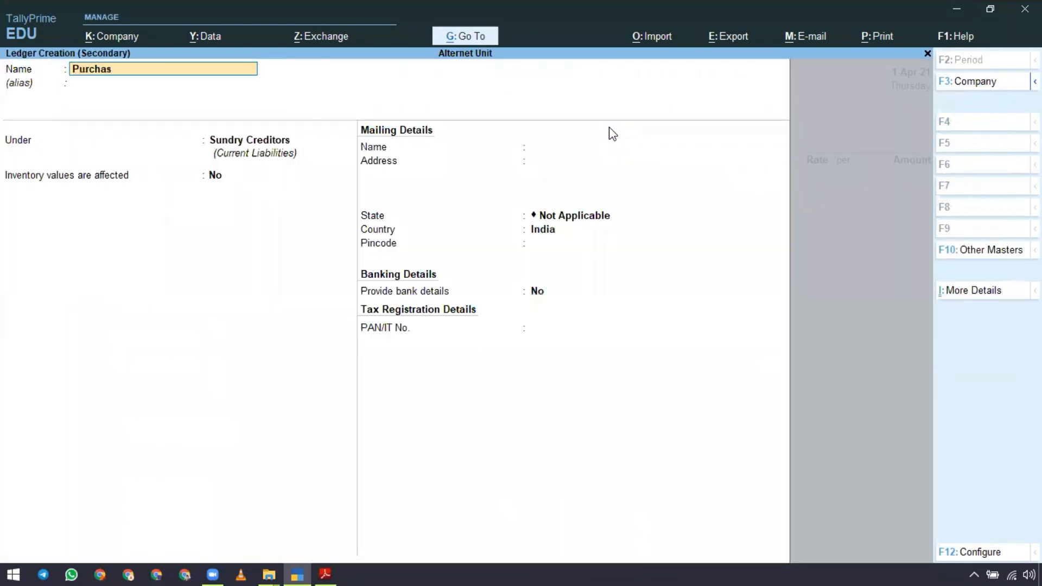
pyautogui.write('e')
pyautogui.press('Return')
pyautogui.write('Pu')
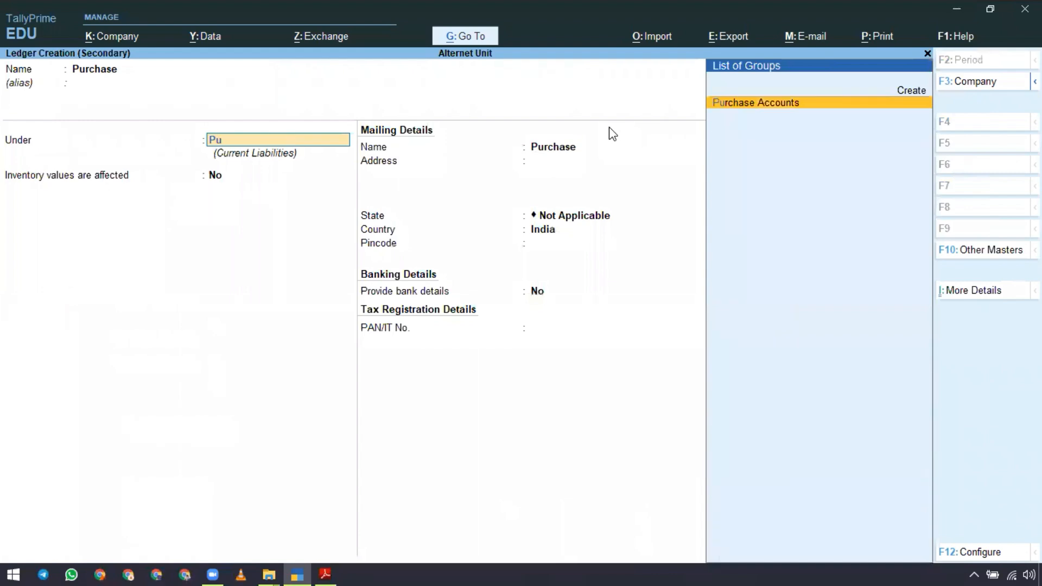
pyautogui.press('Return')
pyautogui.press('Return')
pyautogui.press('Return')
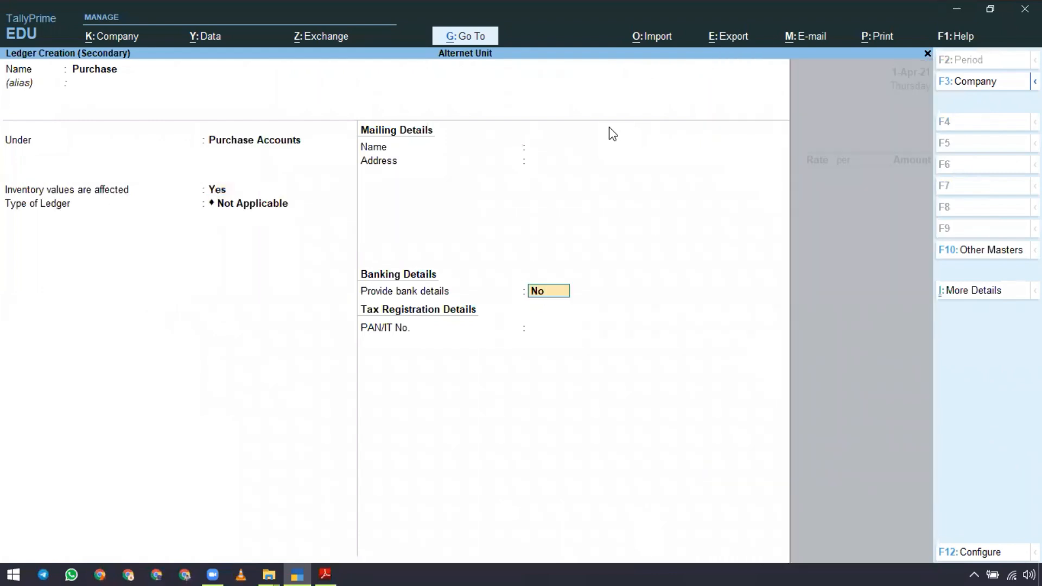
pyautogui.hotkey('ctrl', 'a')
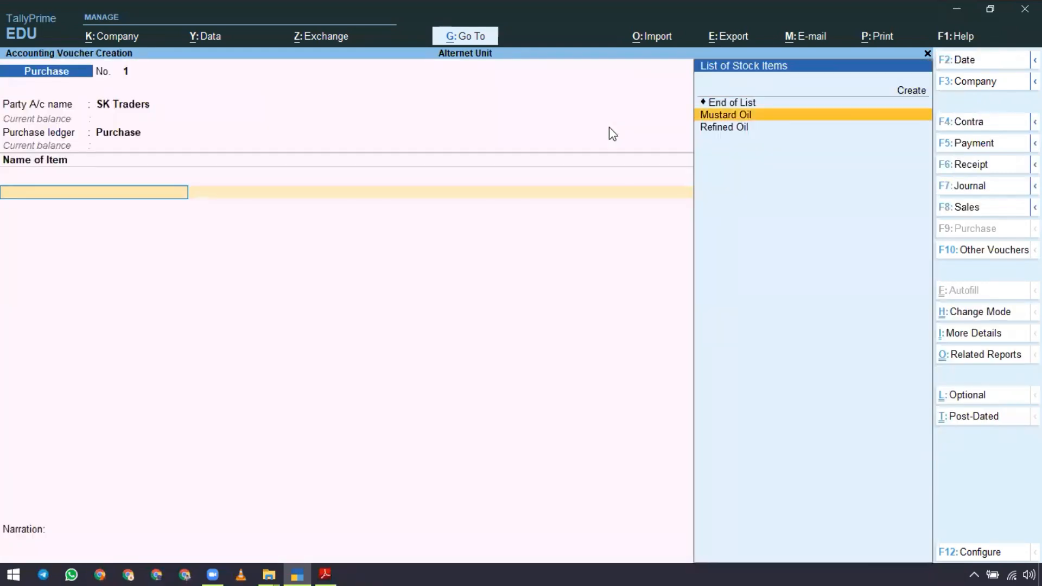
# - Add Mustard Oil to the purchase voucher with a quantity of 600 Ltr at 70 per Ltr, following the case study PDF
pyautogui.press('Return')
pyautogui.hotkey('alt', 'Tab')
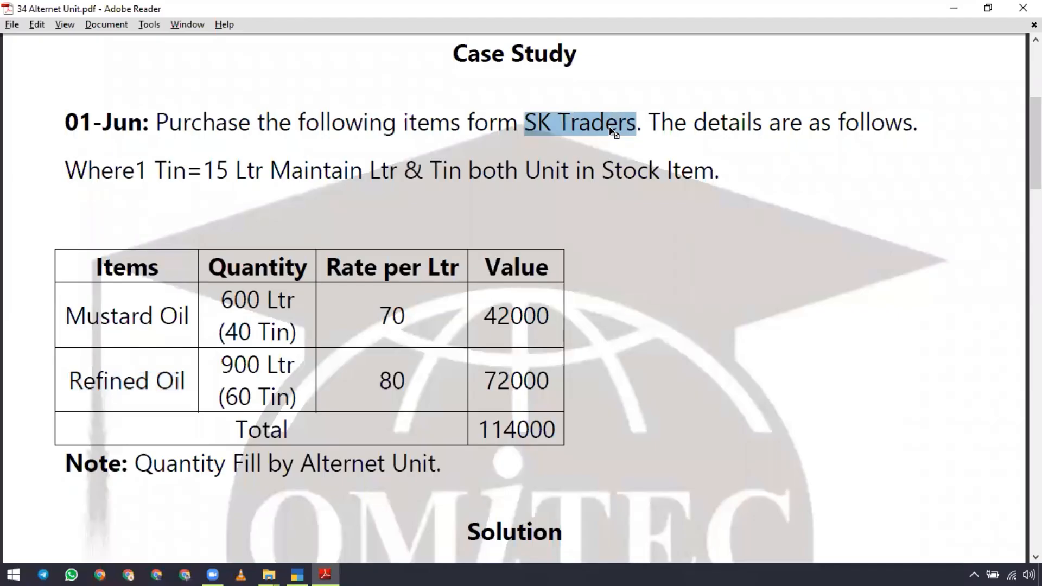
pyautogui.hotkey('alt', 'Tab')
pyautogui.hotkey('alt', 'Tab')
pyautogui.hotkey('alt', 'Tab')
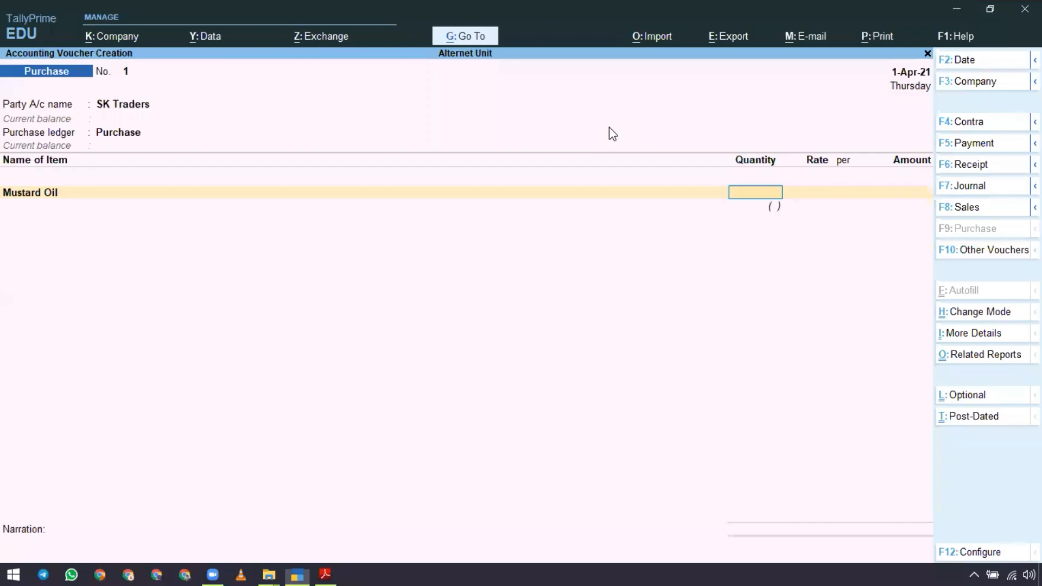
pyautogui.write('600')
pyautogui.press('Return')
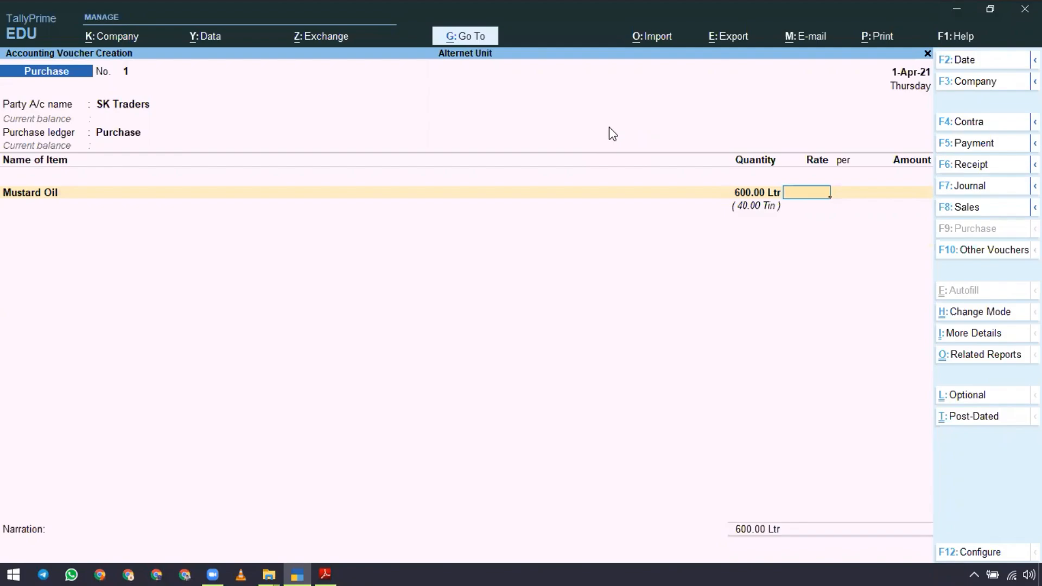
pyautogui.hotkey('alt', 'Tab')
pyautogui.hotkey('alt', 'Tab')
pyautogui.write('70')
pyautogui.press('Return')
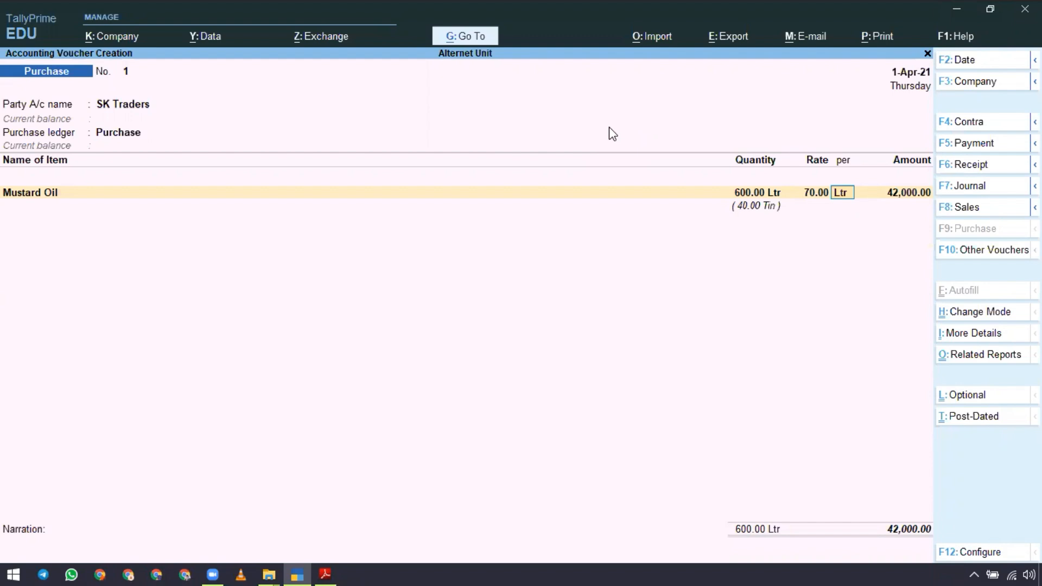
pyautogui.press('Return')
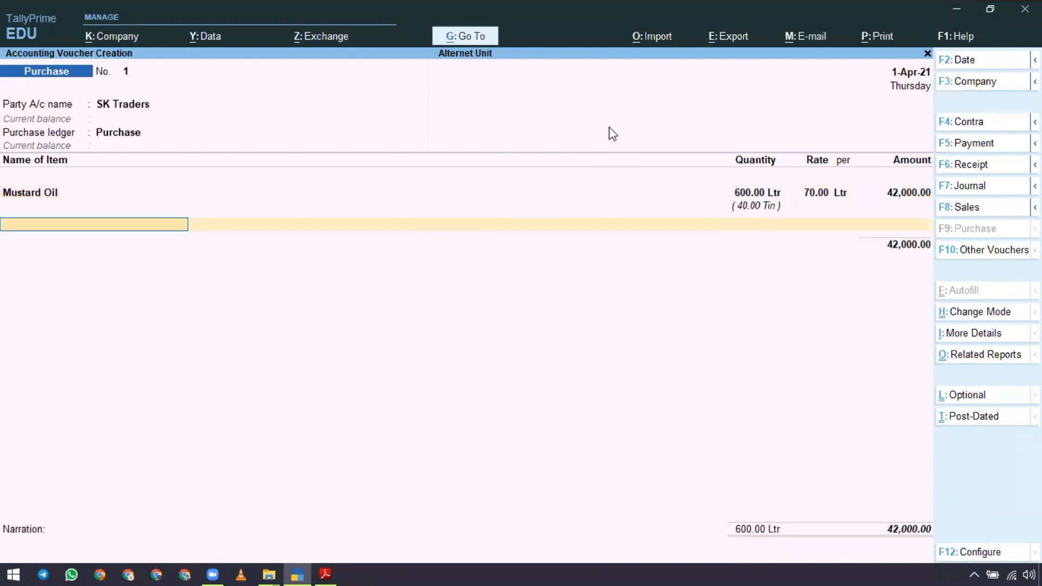
# - Add Refined Oil as the second item of the purchase voucher
pyautogui.press('Down')
pyautogui.press('Down')
pyautogui.press('Down')
pyautogui.press('Return')
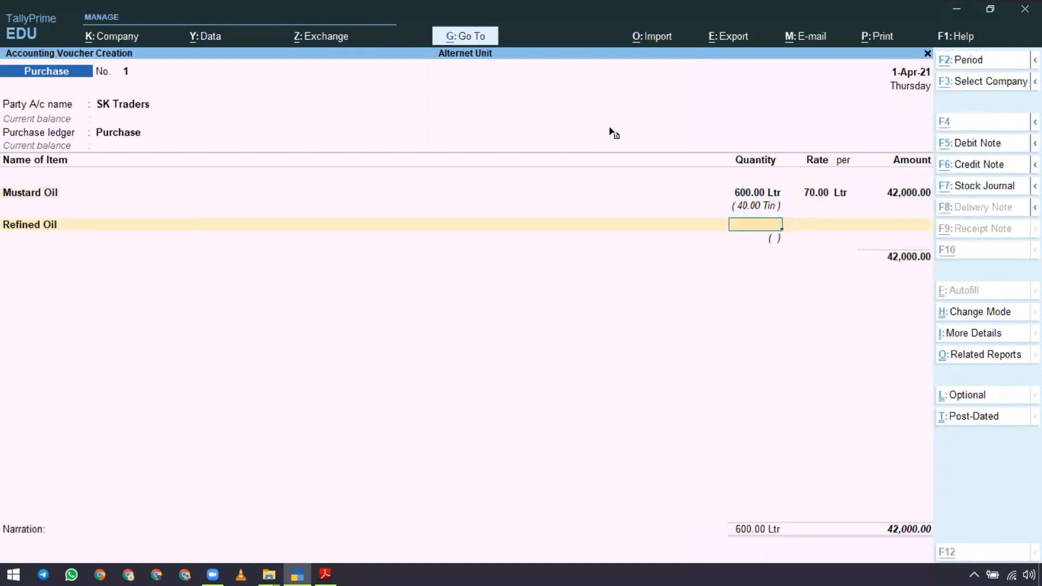
# - Enter the Refined Oil quantity in the alternate unit as 60 Tin, following the case study PDF
pyautogui.hotkey('alt', 'Tab')
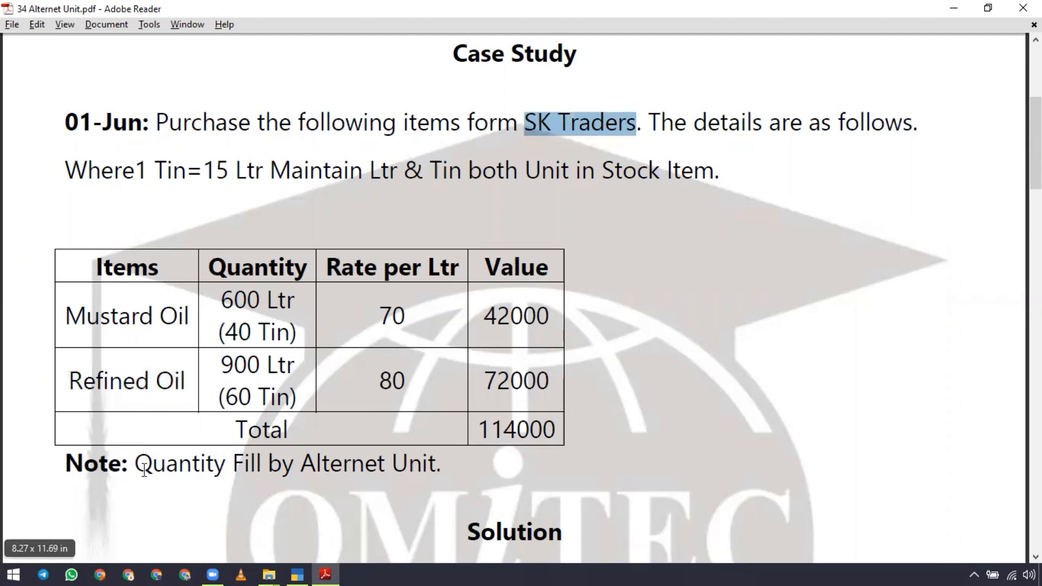
pyautogui.moveTo(135, 465); pyautogui.dragTo(393, 468)
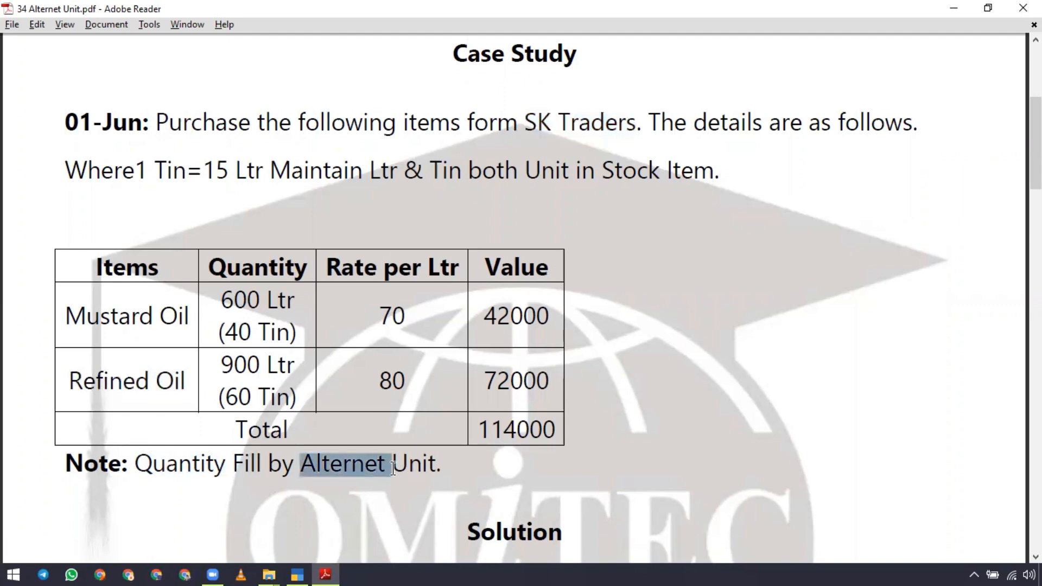
pyautogui.click(428, 464)
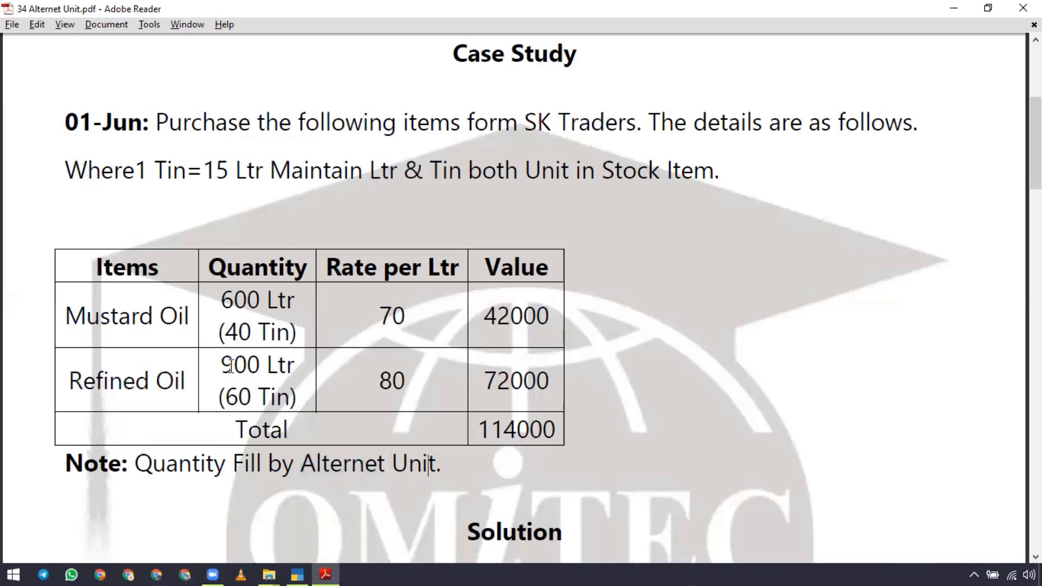
pyautogui.hotkey('alt', 'Tab')
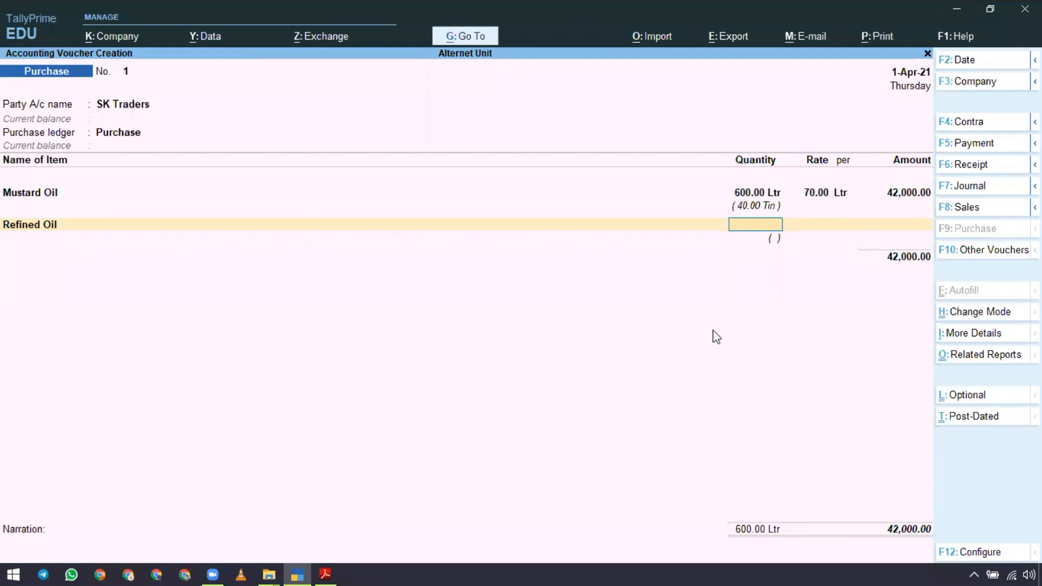
pyautogui.write('60')
pyautogui.hotkey('alt', 'Tab')
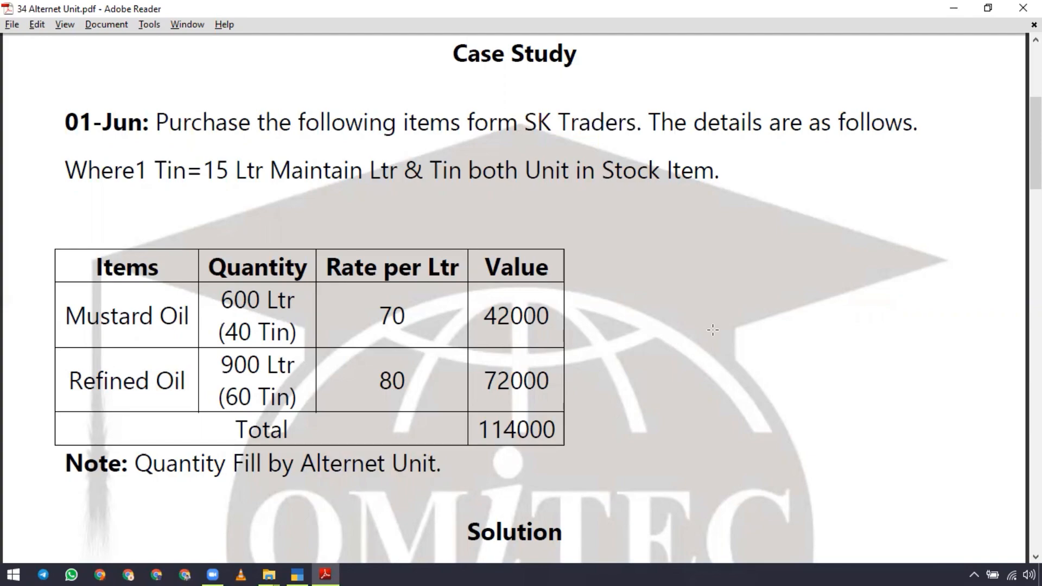
pyautogui.hotkey('alt', 'Tab')
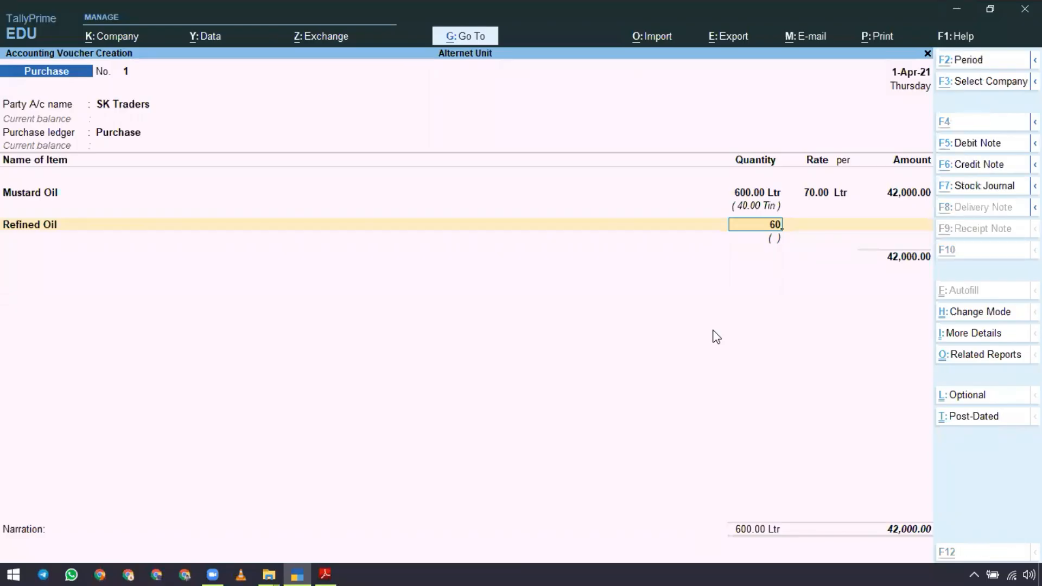
pyautogui.hotkey('alt', 'Tab')
pyautogui.hotkey('alt', 'Tab')
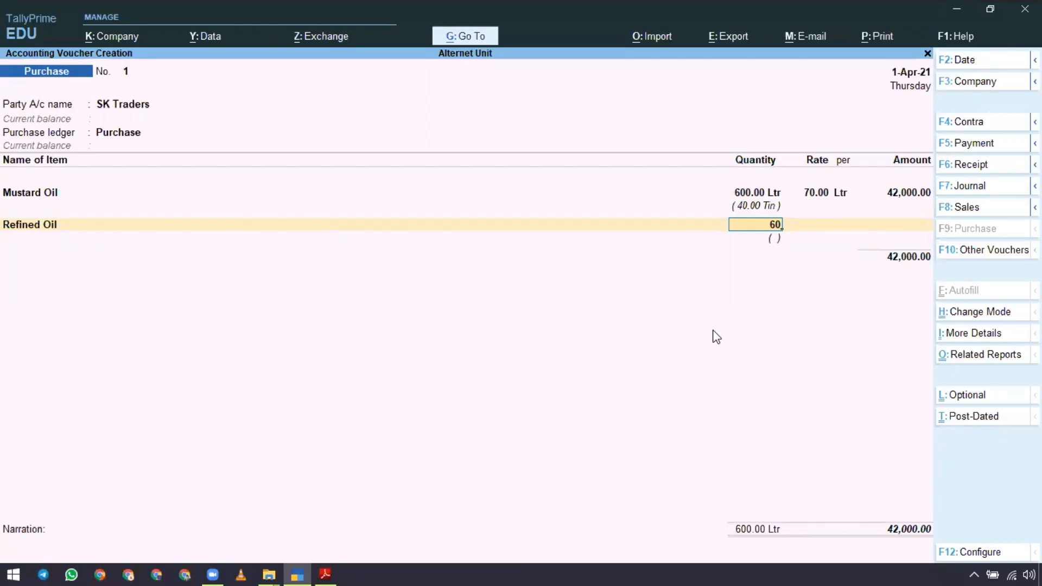
pyautogui.write('tin')
pyautogui.press('Return')
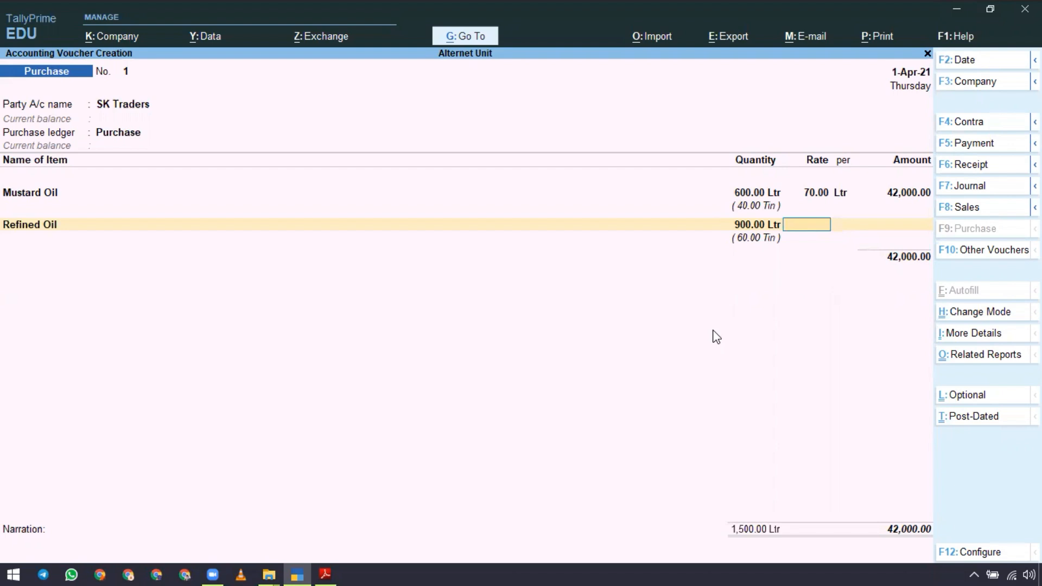
# - Set the Refined Oil rate to 80 per Ltr, as given in the case study PDF
pyautogui.hotkey('alt', 'Tab')
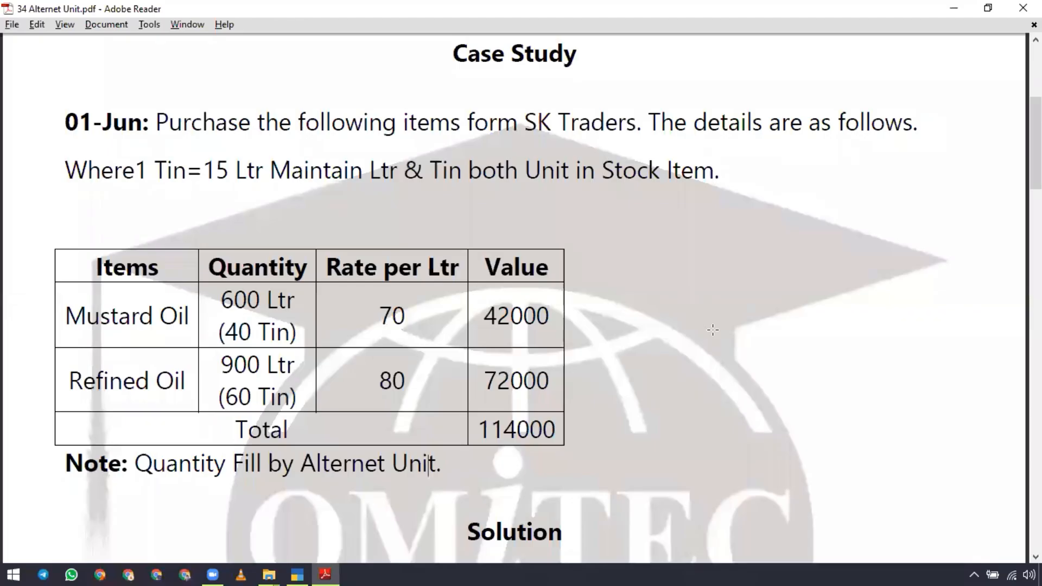
pyautogui.hotkey('alt', 'Tab')
pyautogui.write('80')
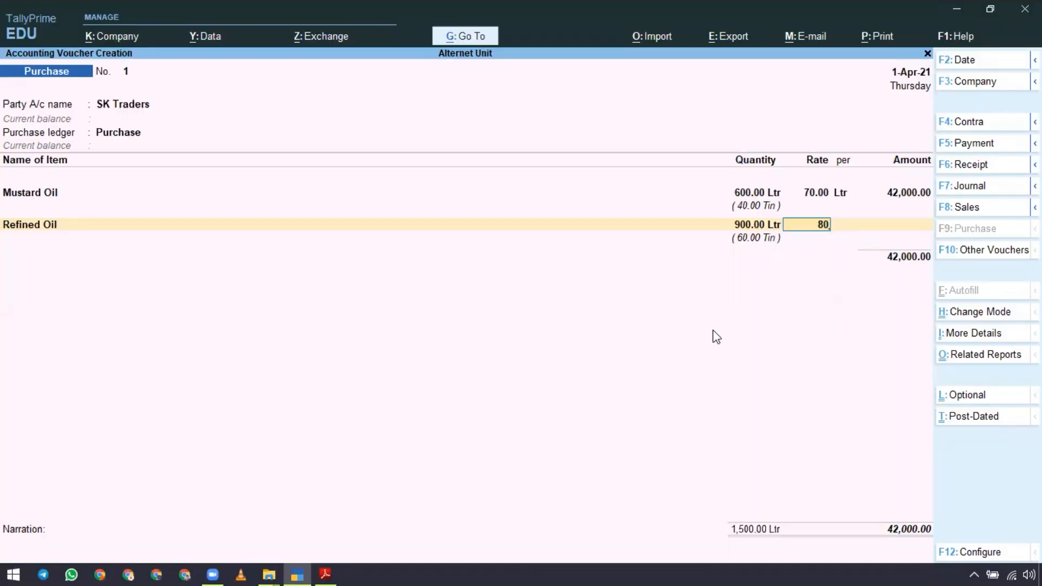
pyautogui.press('Return')
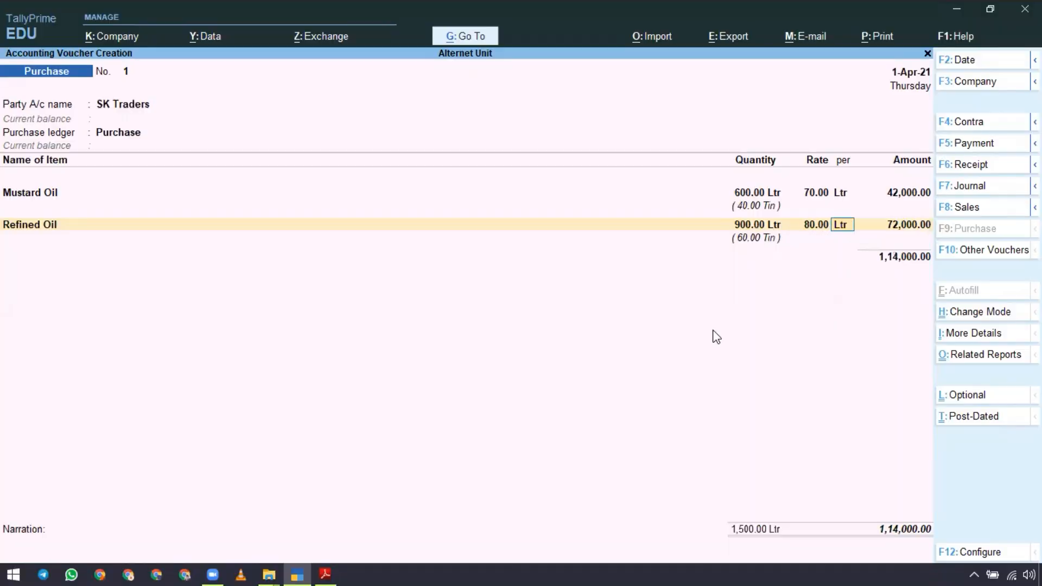
pyautogui.press('Return')
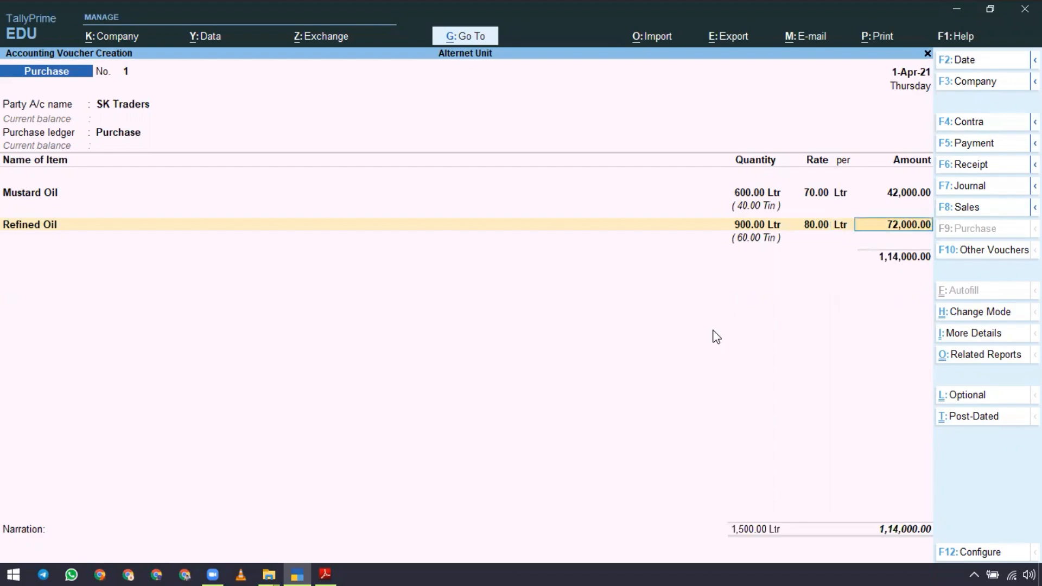
# - Compare the purchase voucher with the case study PDF and save it without a narration
pyautogui.hotkey('alt', 'Tab')
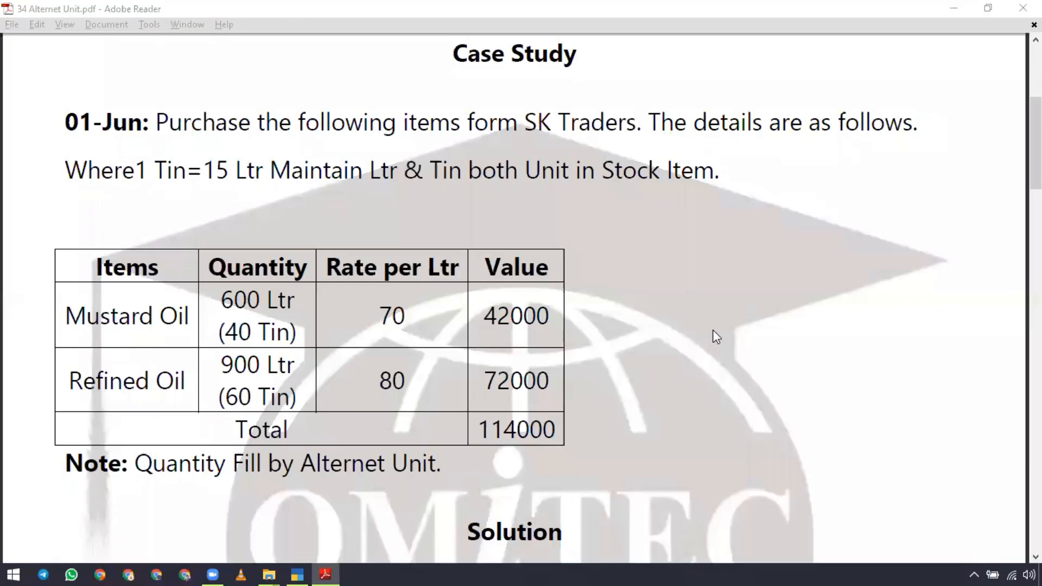
pyautogui.hotkey('alt', 'Tab')
pyautogui.press('Return')
pyautogui.press('Return')
pyautogui.press('Return')
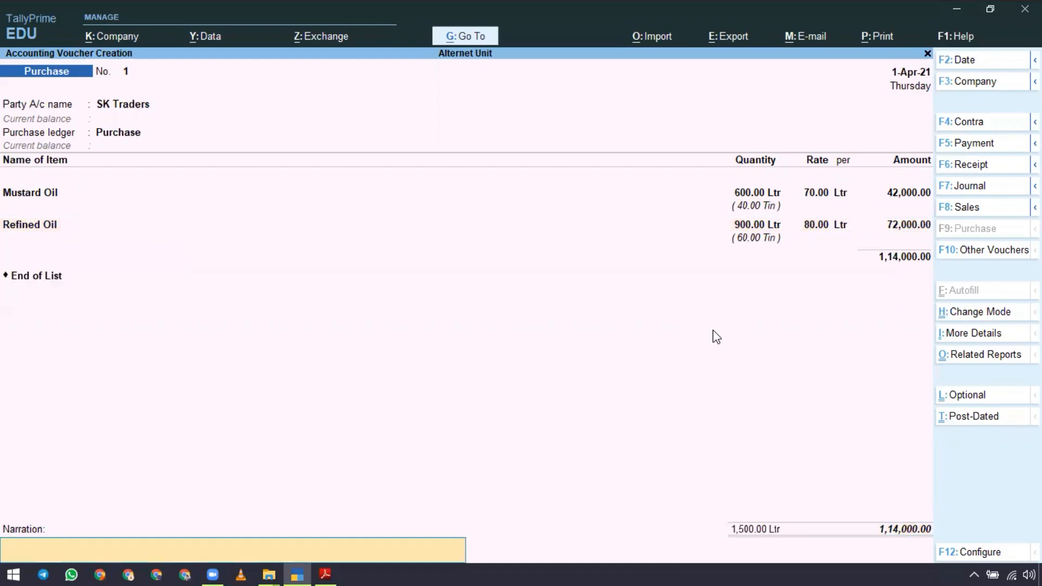
pyautogui.press('Return')
pyautogui.press('Return')
# - Examine the PDF's next case study, which gives rates per Tin, for its item quantities and rates
pyautogui.hotkey('alt', 'Tab')
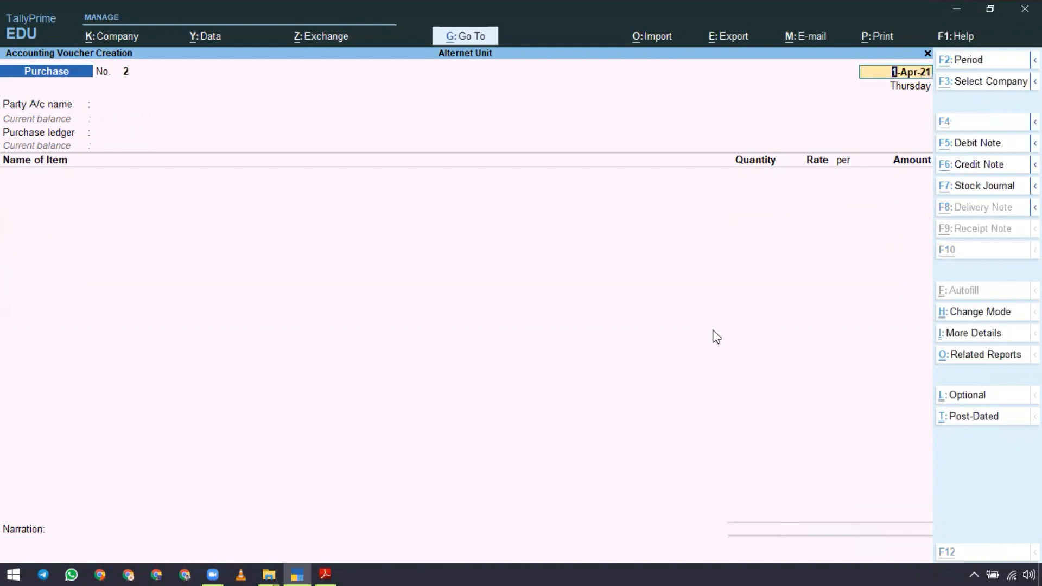
pyautogui.scroll(-15, 328, 371)
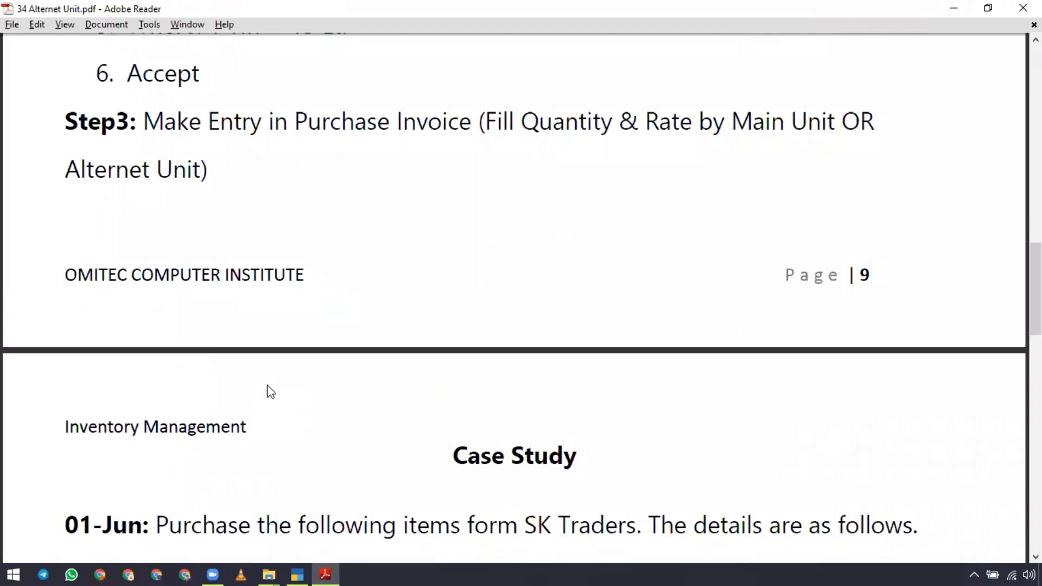
pyautogui.scroll(-5, 267, 386)
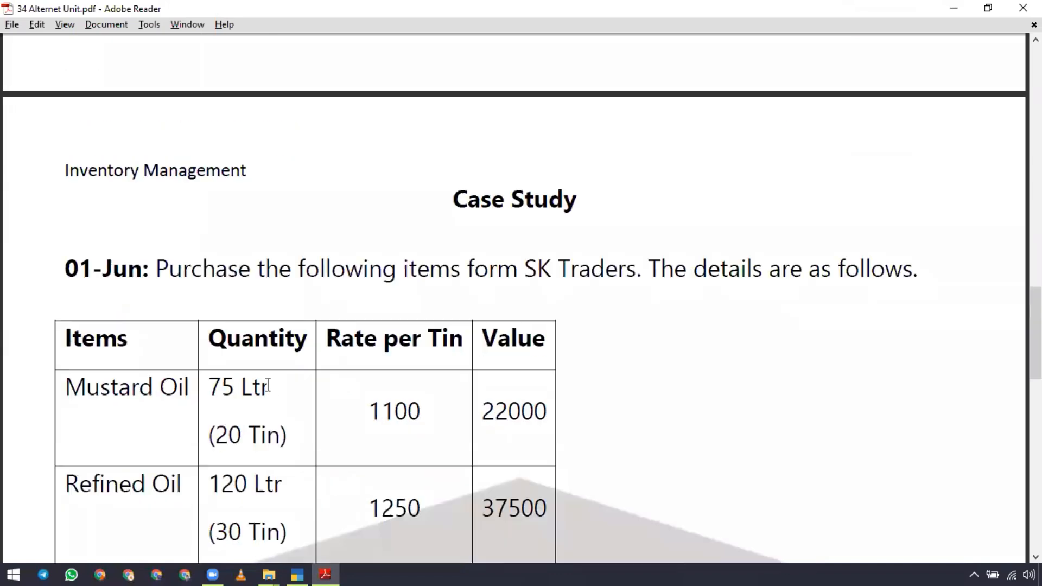
pyautogui.scroll(-3, 247, 377)
pyautogui.moveTo(365, 266); pyautogui.dragTo(439, 285)
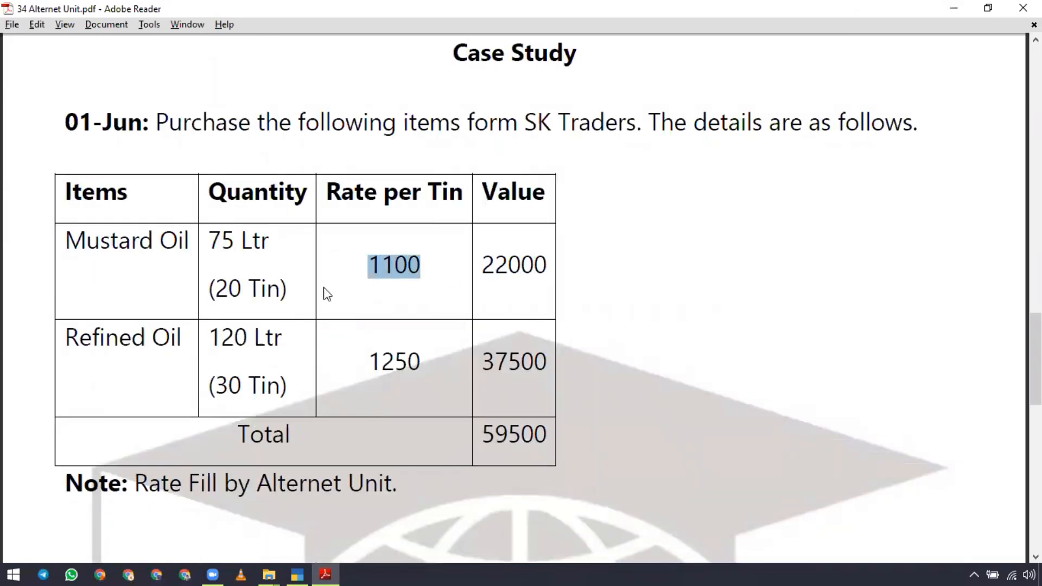
pyautogui.moveTo(211, 293); pyautogui.dragTo(300, 293)
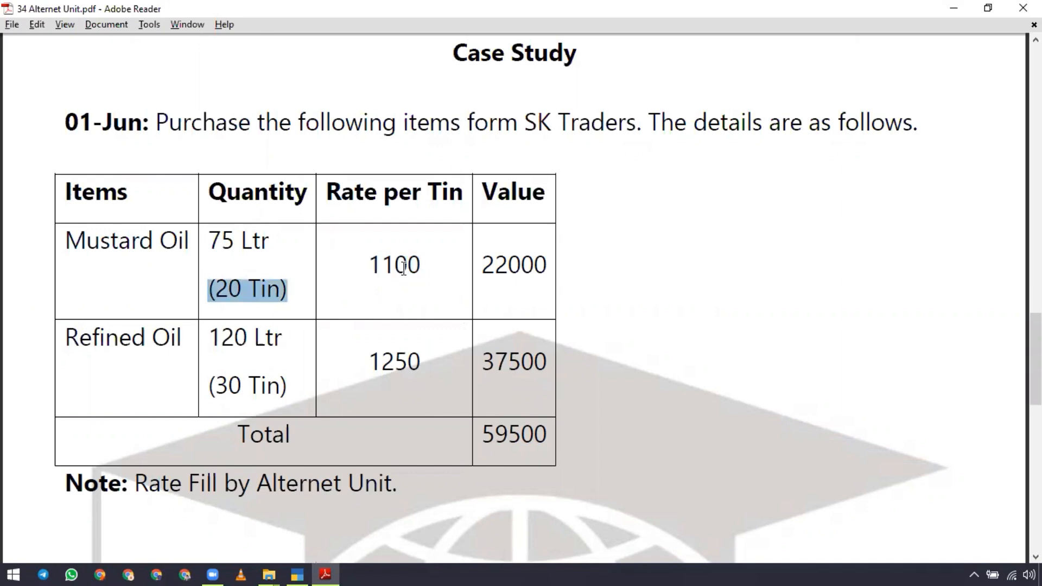
pyautogui.click(405, 268)
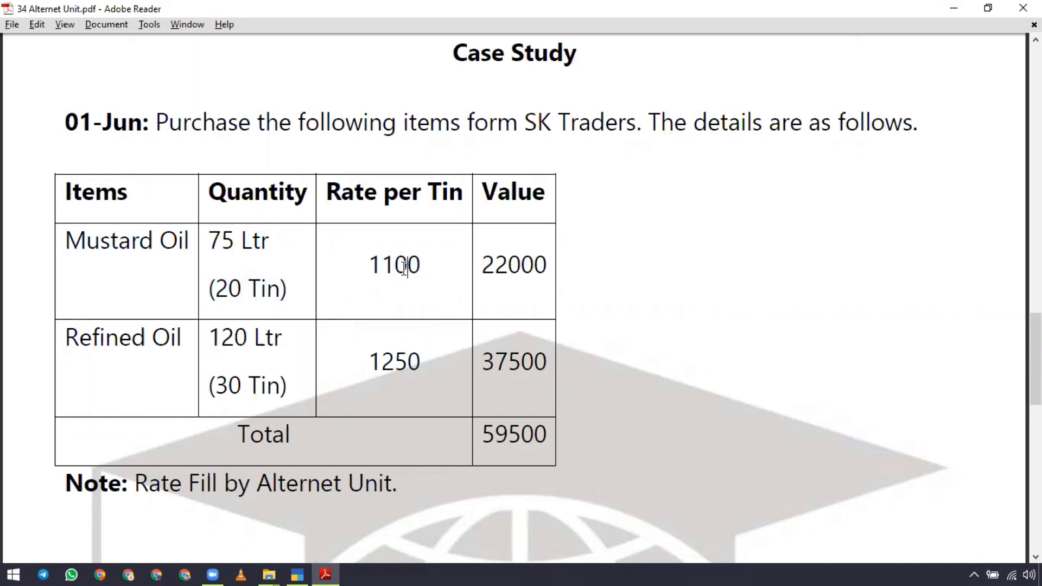
pyautogui.hotkey('alt', 'Tab')
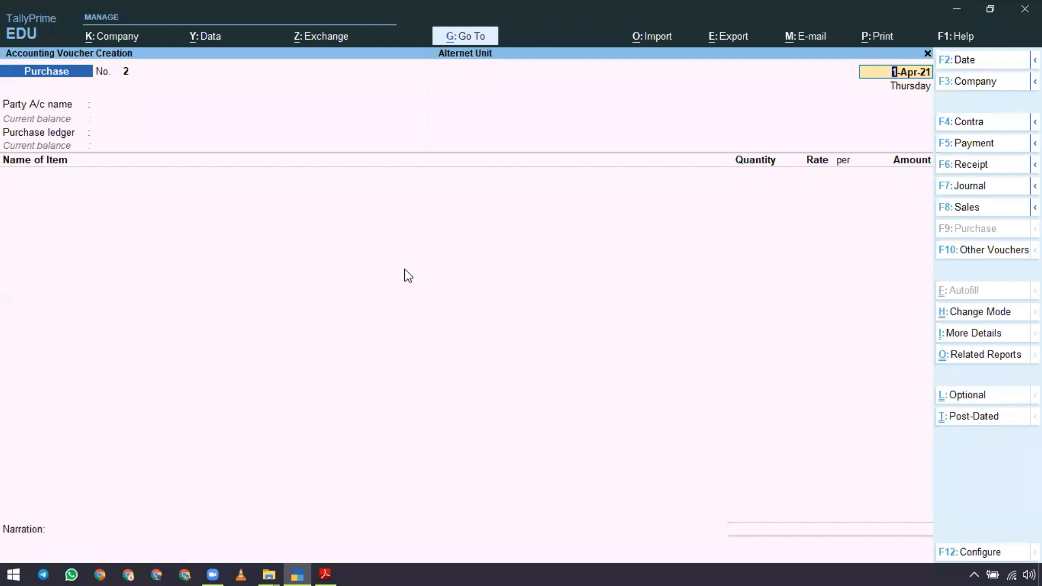
# - Date the new purchase voucher 1-Jun-21, with SK Traders as the party account and Purchase as the purchase ledger
pyautogui.press('F2')
pyautogui.write('1-6')
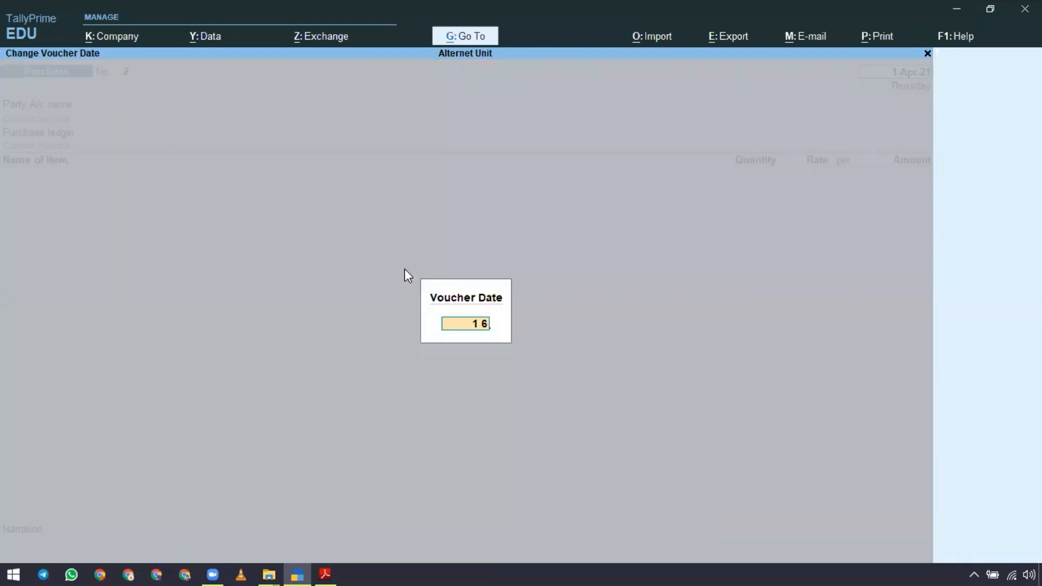
pyautogui.press('Return')
pyautogui.press('Down')
pyautogui.press('Return')
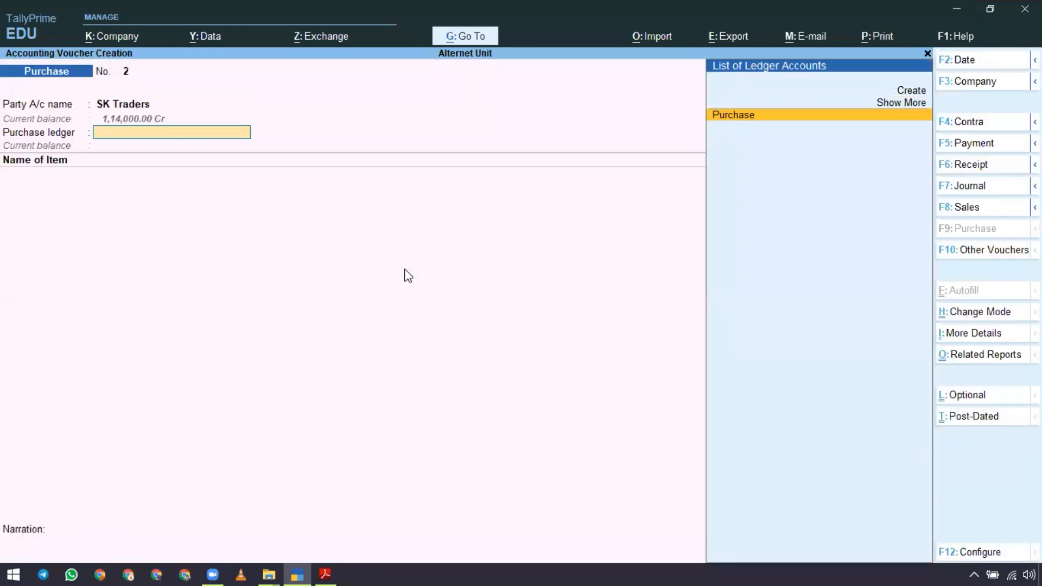
pyautogui.press('Return')
# - Add Mustard Oil to the new purchase voucher with a quantity of 20 Tin, following the case study PDF
pyautogui.press('Down')
pyautogui.press('Return')
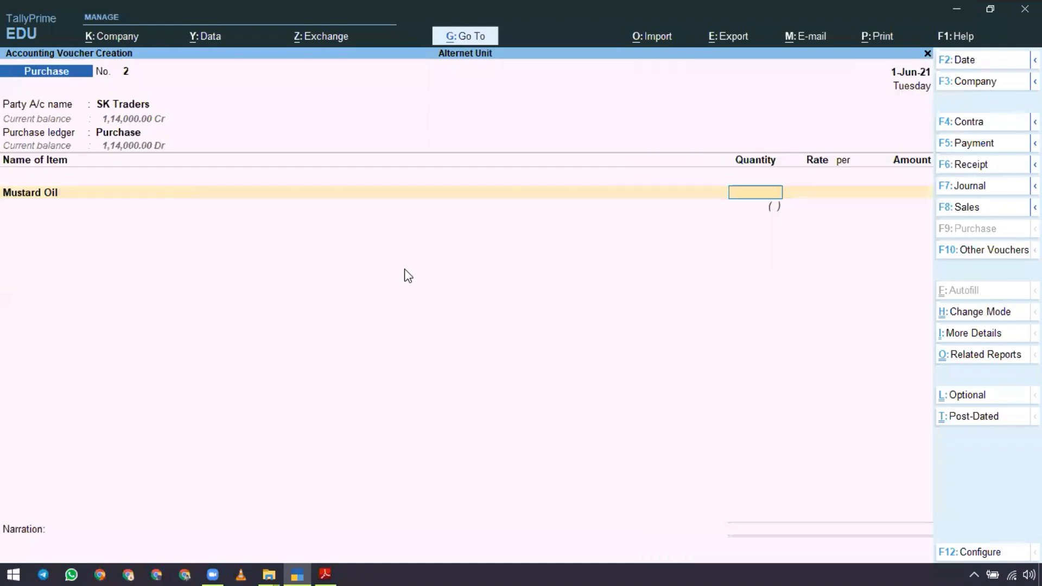
pyautogui.hotkey('alt', 'Tab')
pyautogui.hotkey('alt', 'Tab')
pyautogui.write('20 tin')
pyautogui.press('Return')
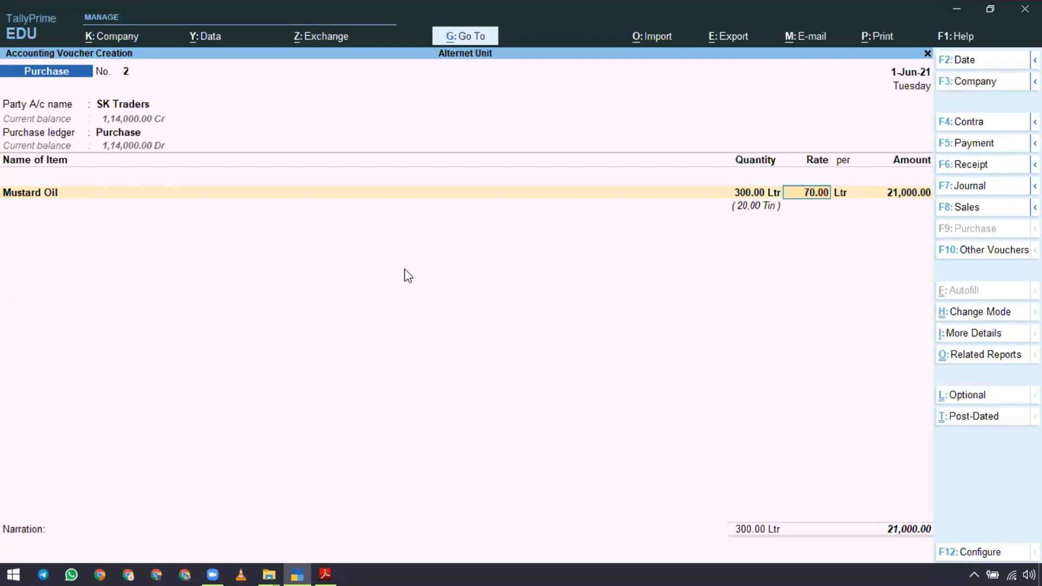
# - Set the Mustard Oil rate to 1100 per Tin, check it against the case study PDF and accept the line
pyautogui.hotkey('alt', 'Tab')
pyautogui.hotkey('alt', 'Tab')
pyautogui.write('1100')
pyautogui.press('Return')
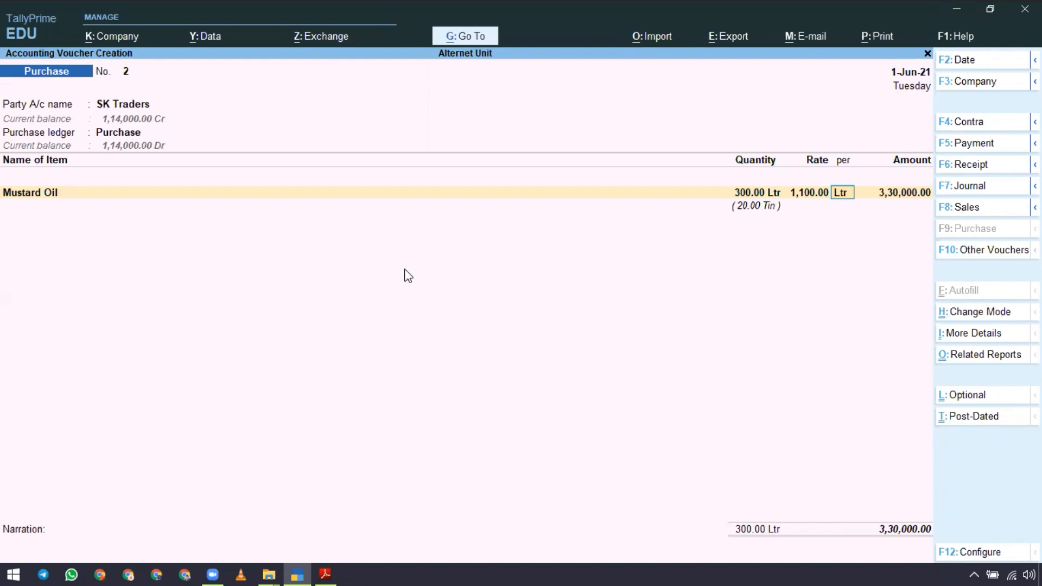
pyautogui.write('tin')
pyautogui.press('Return')
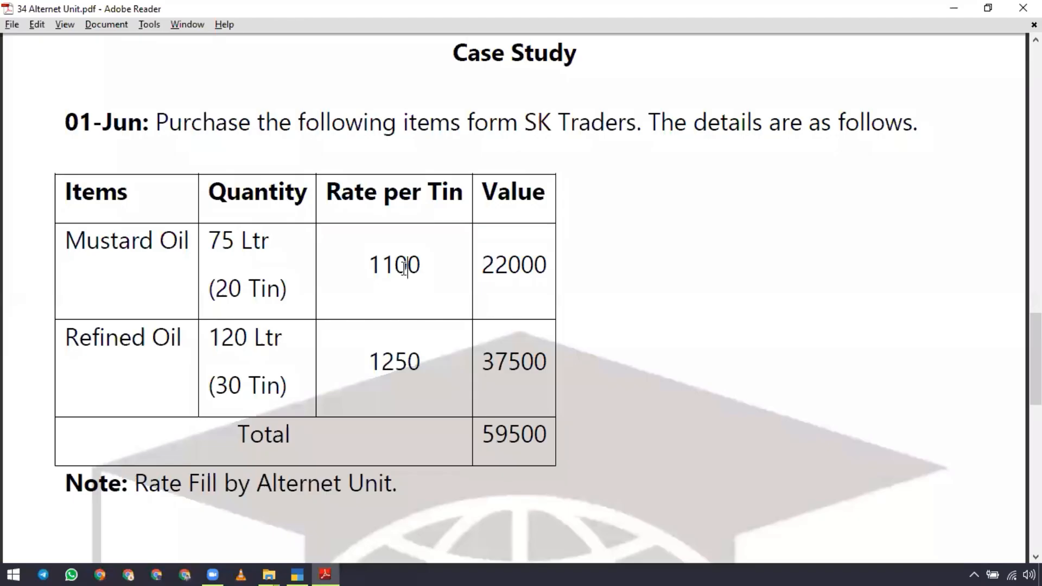
pyautogui.hotkey('alt', 'Tab')
pyautogui.hotkey('alt', 'Tab')
pyautogui.press('Return')
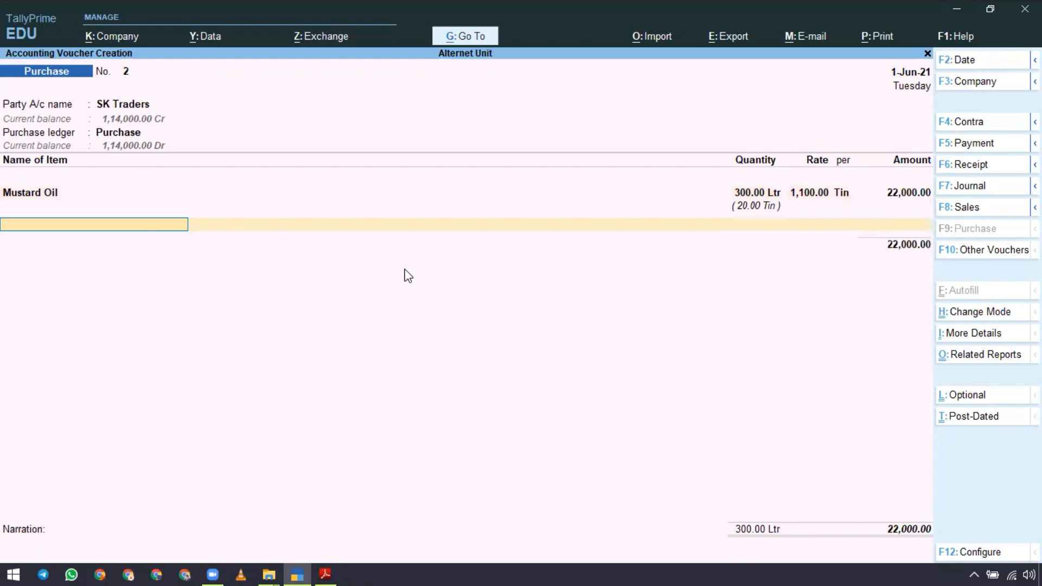
# - Add Refined Oil as the second item with a quantity of 30 Tin, following the case study PDF
pyautogui.write('Re')
pyautogui.press('Return')
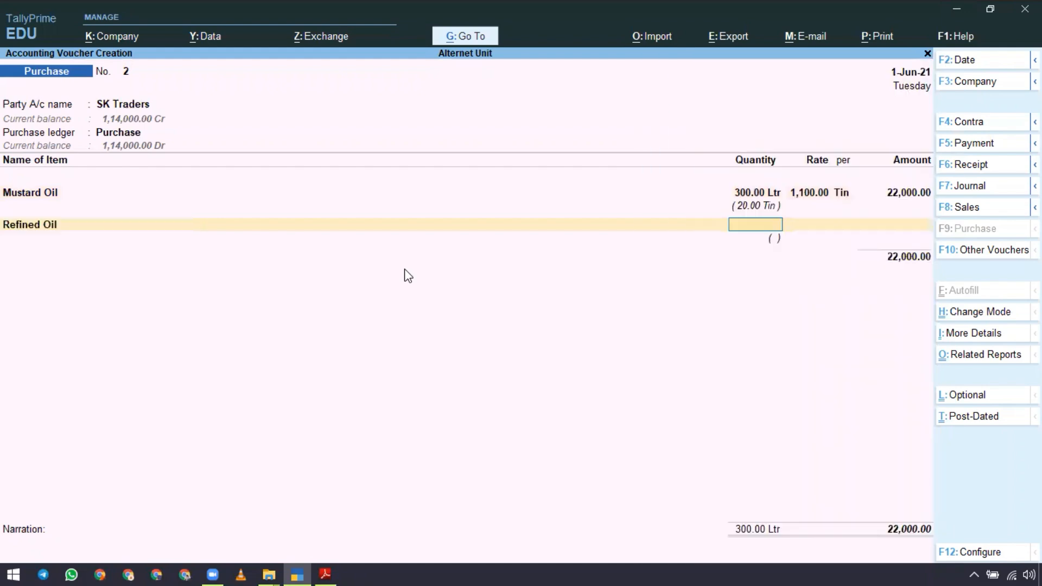
pyautogui.hotkey('alt', 'Tab')
pyautogui.hotkey('alt', 'Tab')
pyautogui.write('30 tin')
pyautogui.press('Return')
# - Set the Refined Oil rate to 1250 per Tin and accept the line amount
pyautogui.press('BackSpace')
pyautogui.write('1250')
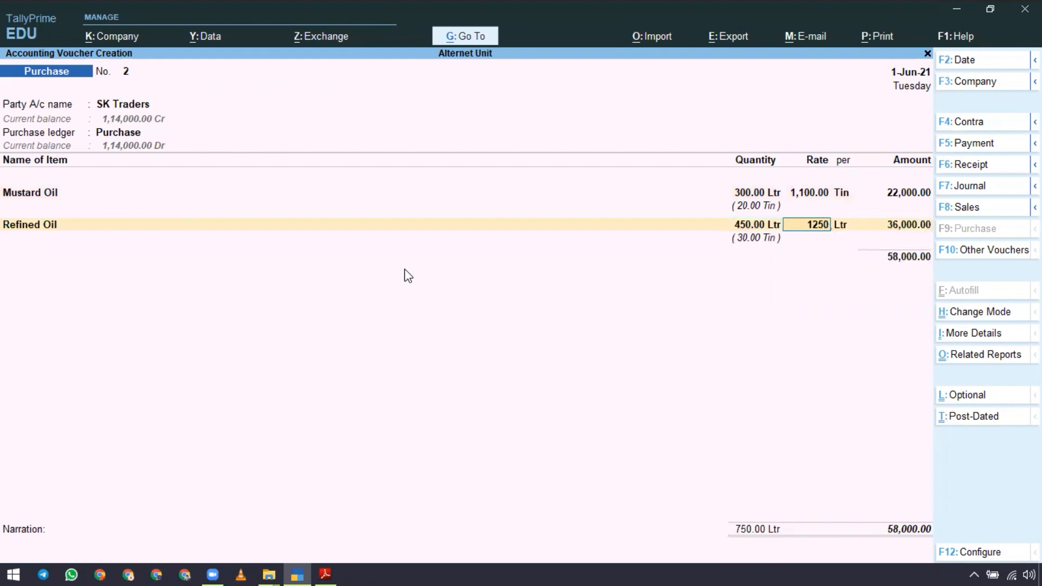
pyautogui.press('Return')
pyautogui.write('tin')
pyautogui.press('Return')
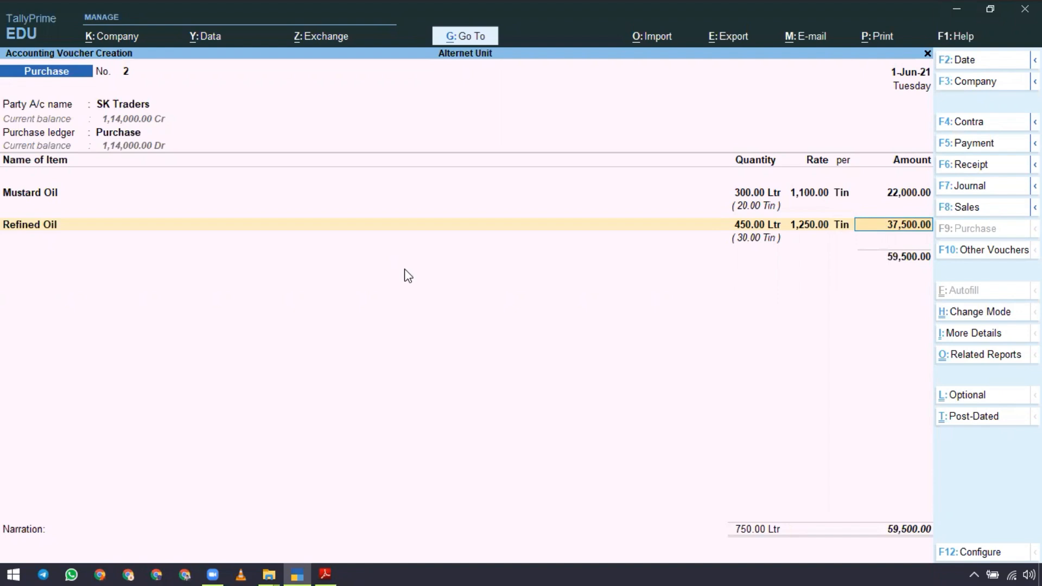
pyautogui.press('Return')
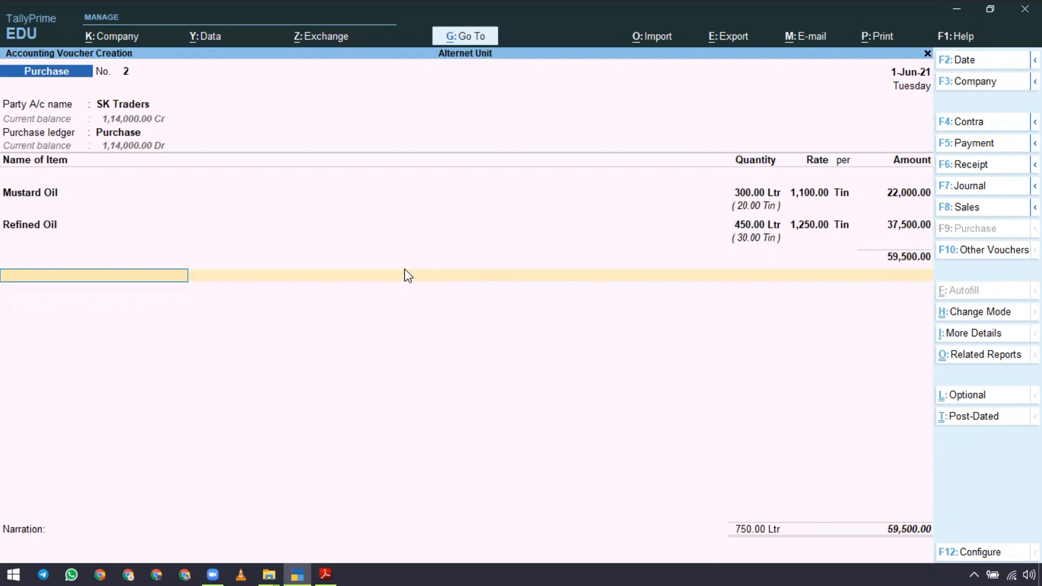
pyautogui.hotkey('alt', 'p')
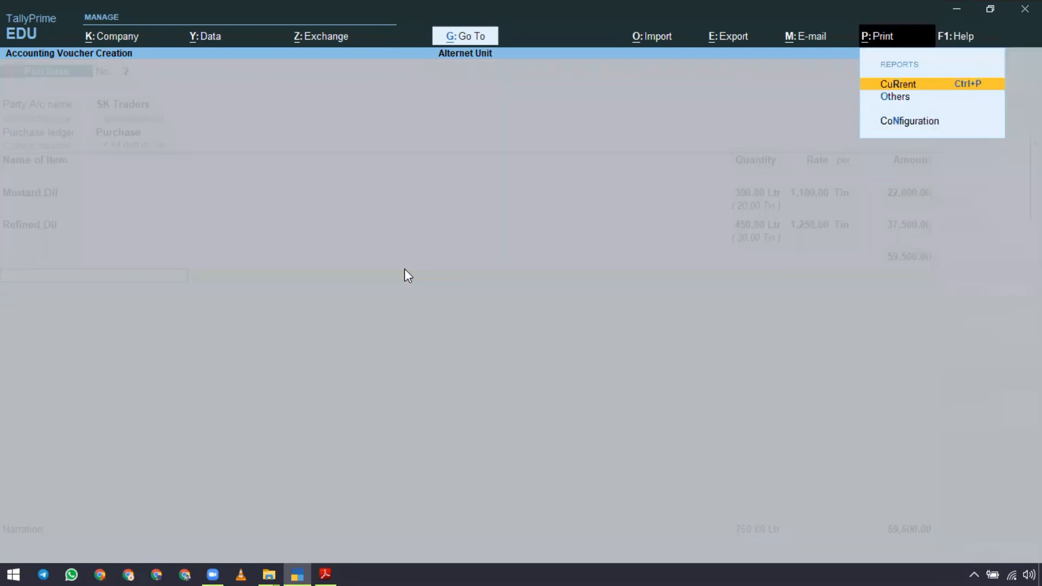
pyautogui.press('Escape')
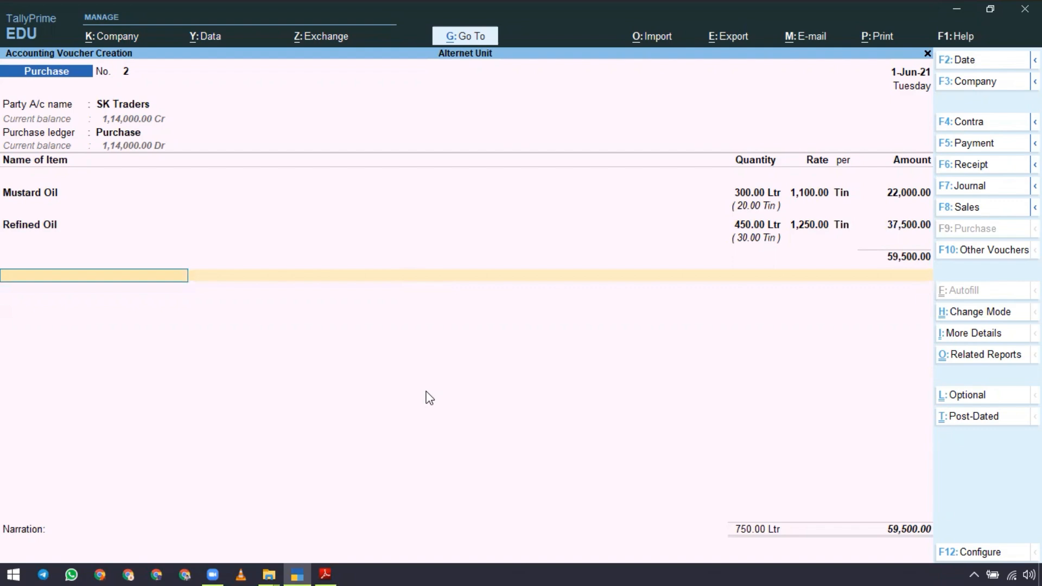
pyautogui.hotkey('alt', 'p')
pyautogui.press('Escape')
# - Preview the current purchase voucher's printout, enlarge it and check the item quantities, rates per Tin and total
pyautogui.hotkey('alt', 'p')
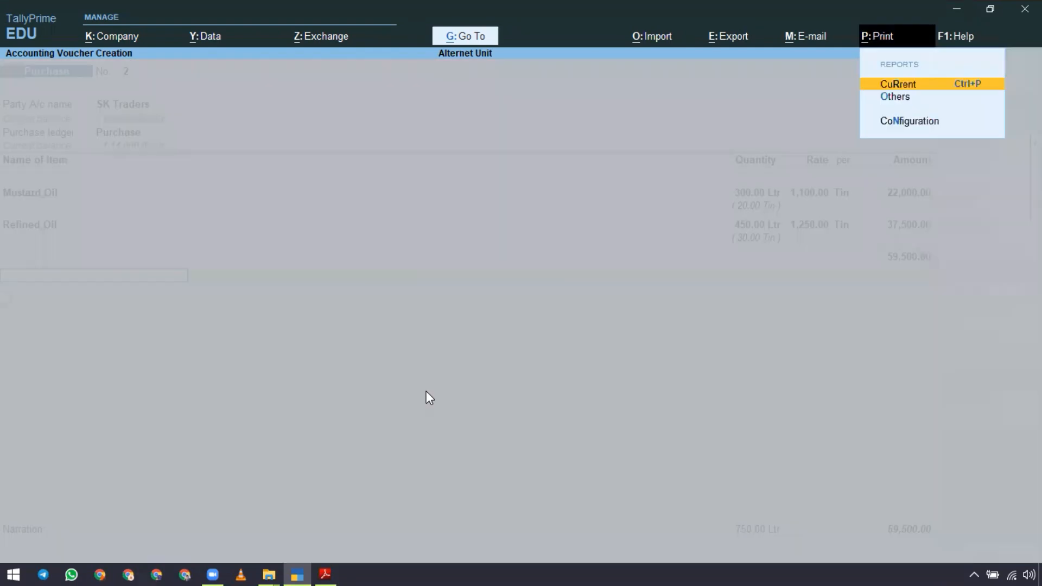
pyautogui.press('Return')
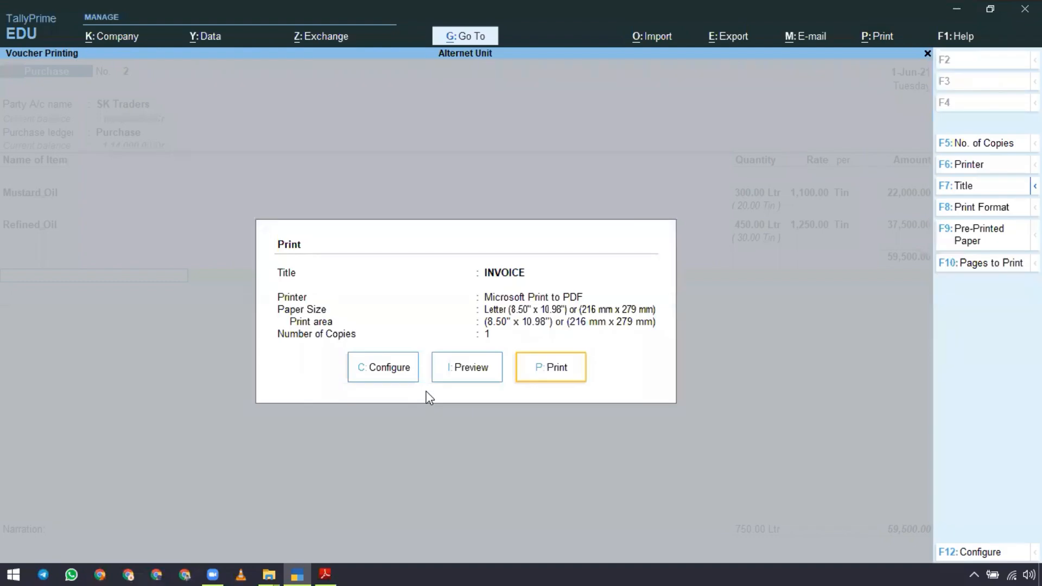
pyautogui.press('Left')
pyautogui.press('Return')
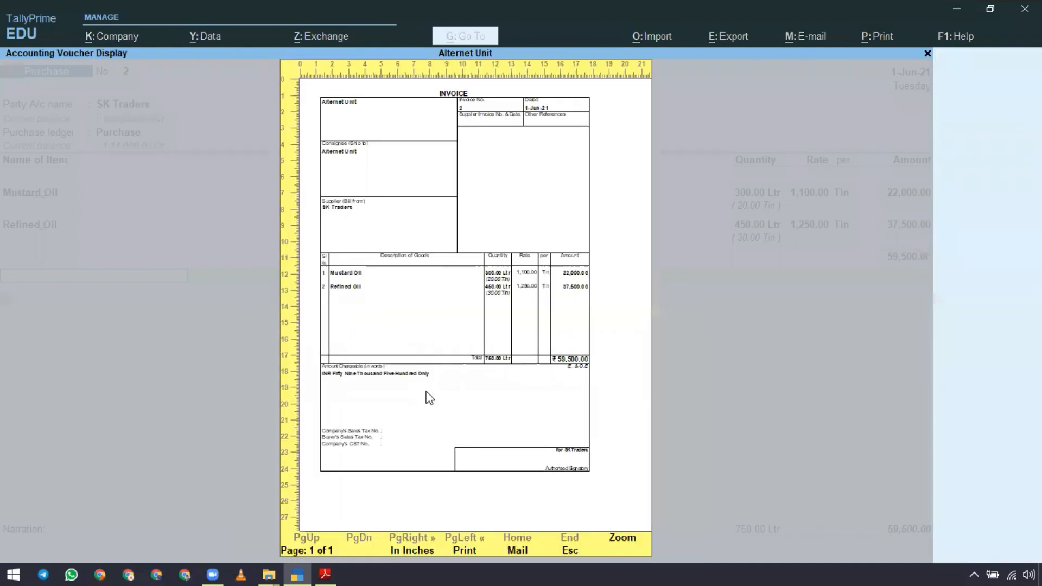
pyautogui.press('Return')
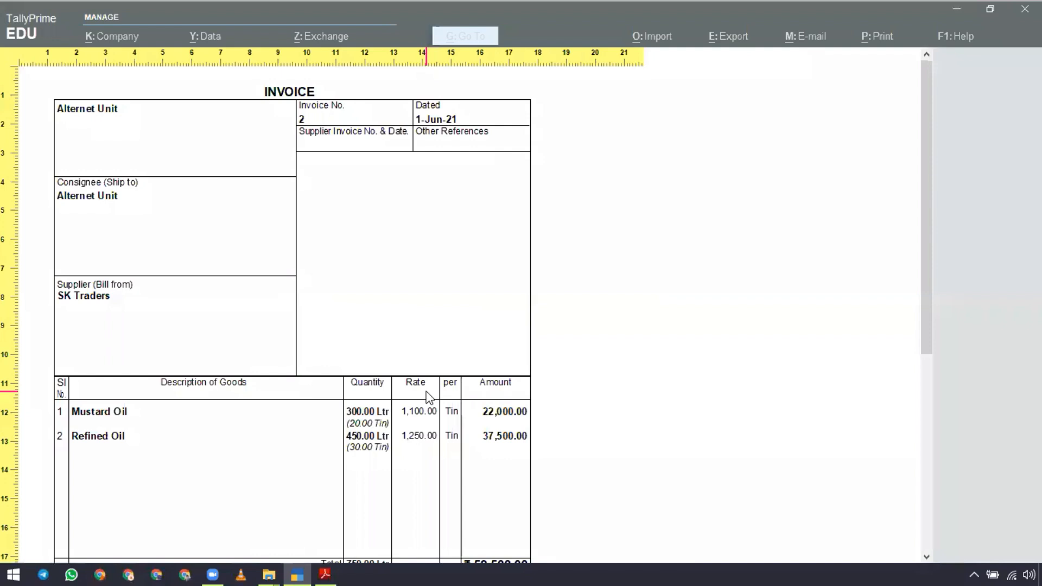
pyautogui.scroll(-3, 370, 400)
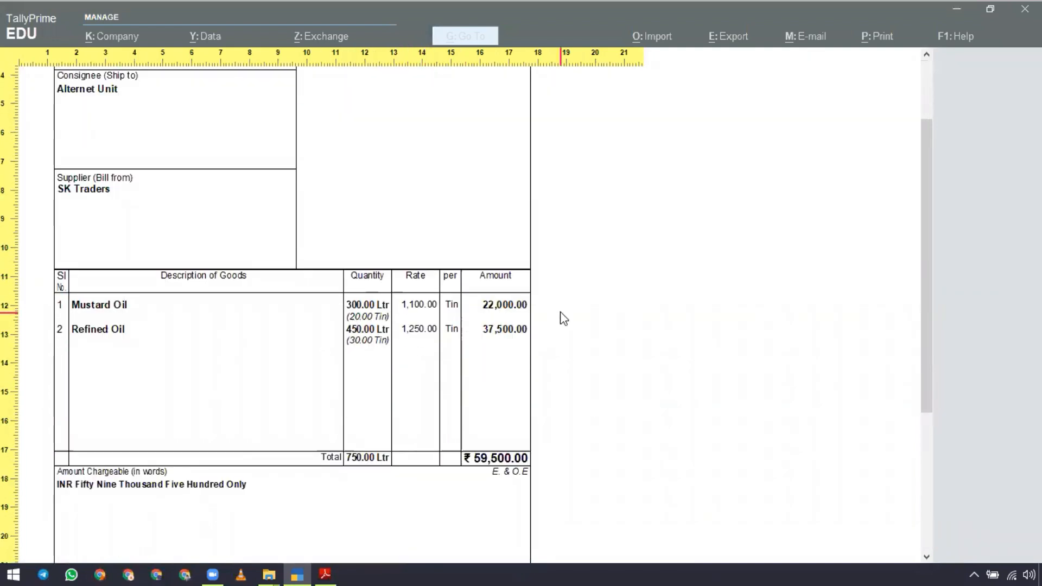
pyautogui.scroll(1, 390, 515)
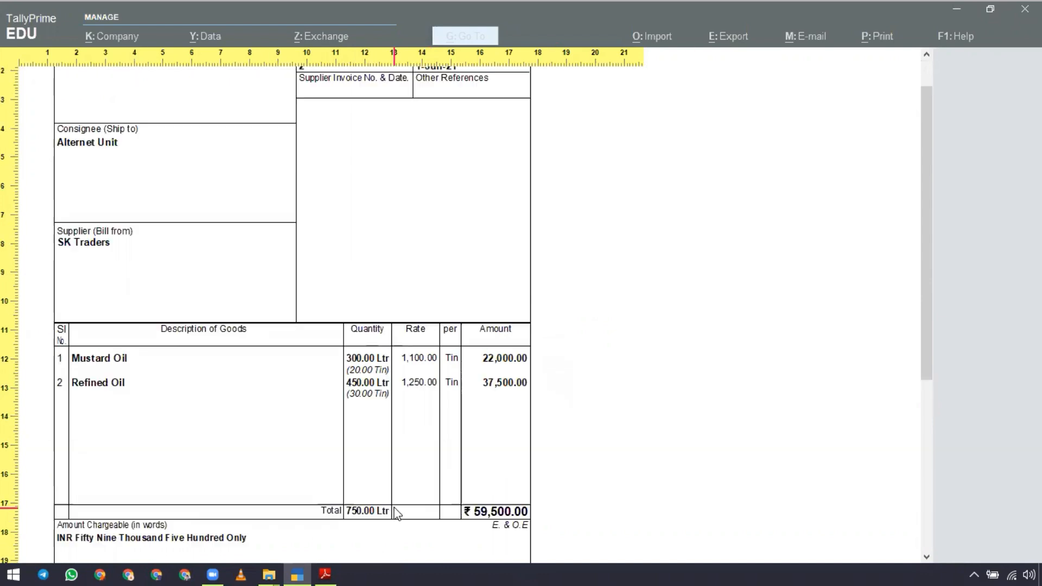
pyautogui.scroll(2, 395, 511)
pyautogui.scroll(-5, 396, 510)
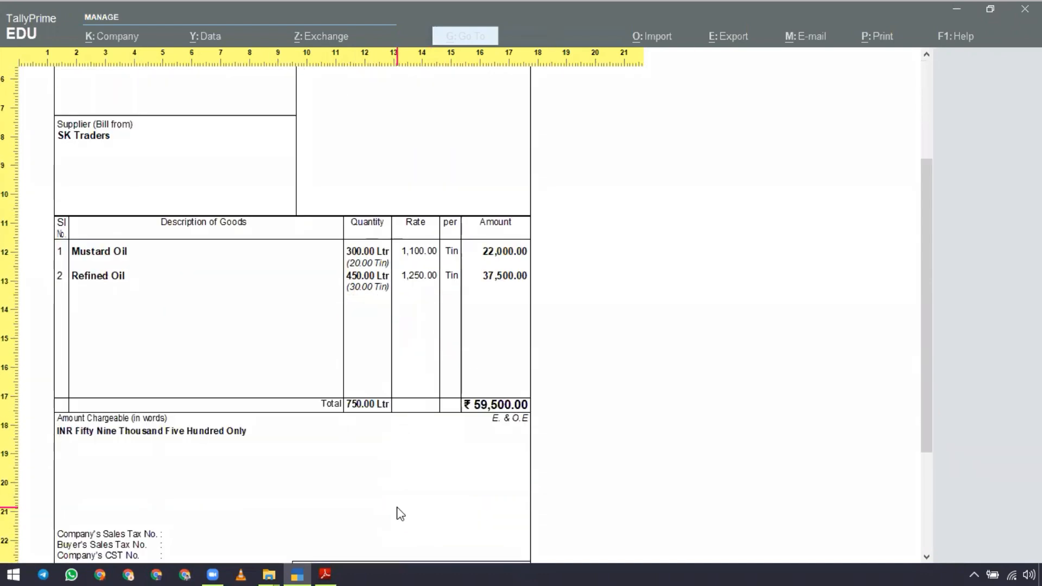
pyautogui.scroll(-2, 400, 511)
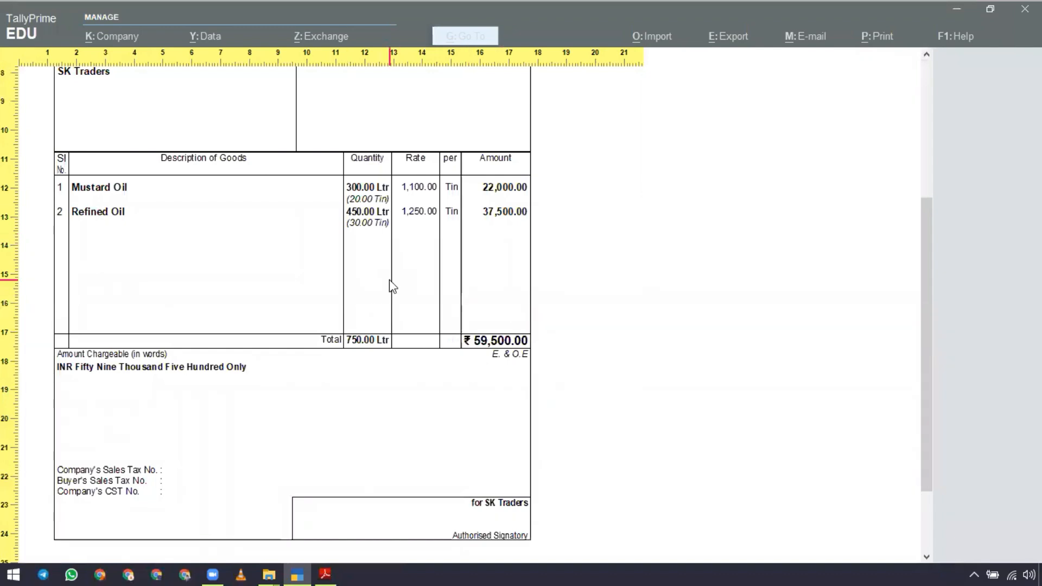
# - Leave the invoice preview and print dialog without printing, and save the SK Traders purchase voucher
pyautogui.press('Escape')
pyautogui.press('Escape')
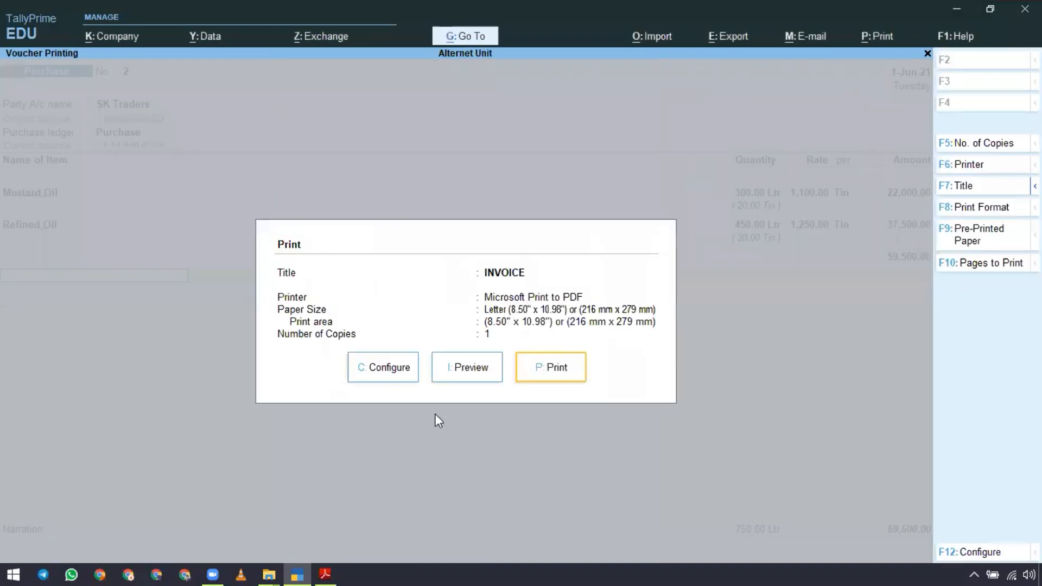
pyautogui.press('Escape')
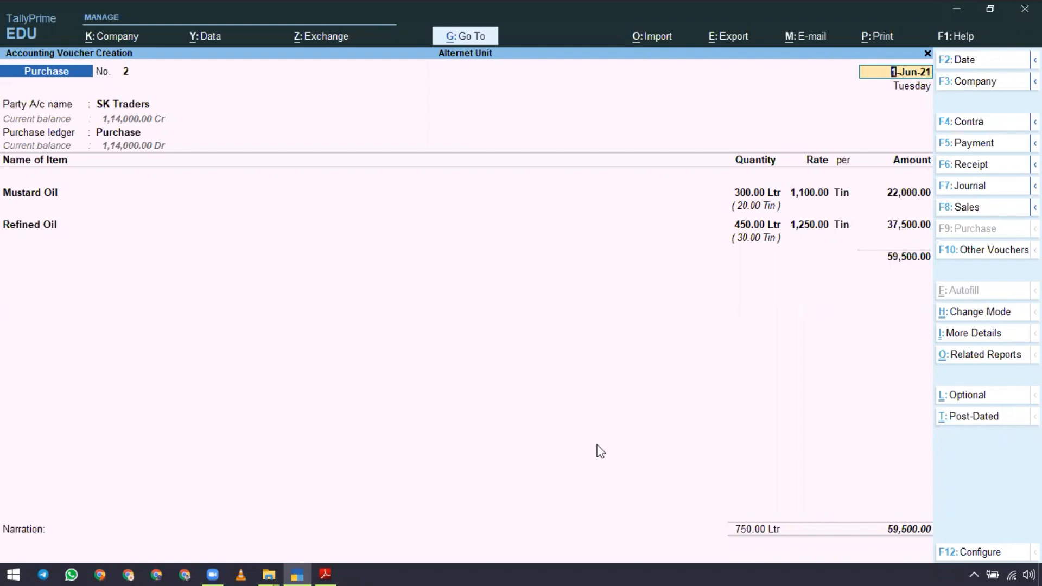
pyautogui.hotkey('ctrl', 'a')
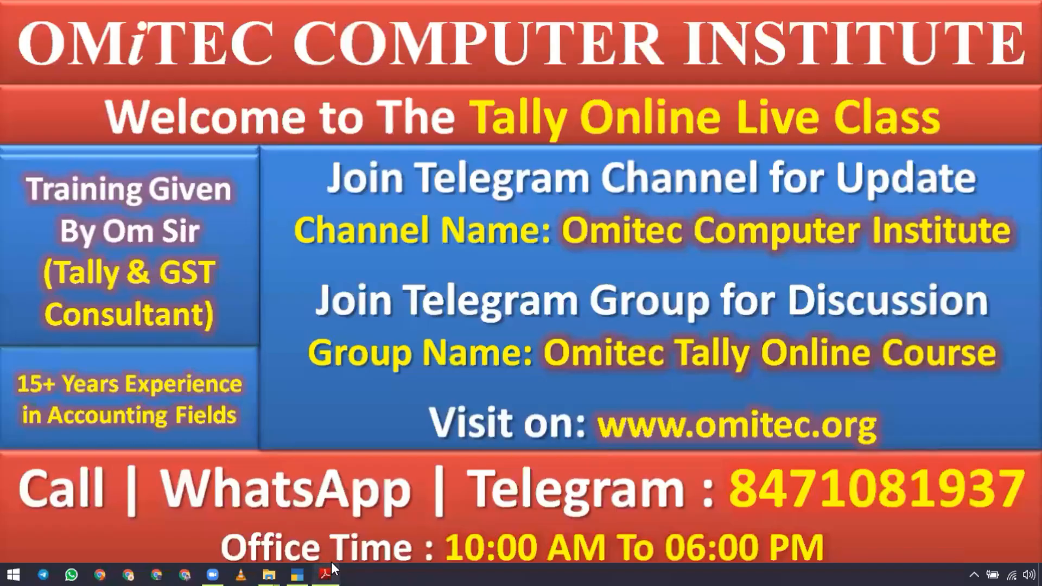
# - Switch to the case study PDF in Adobe Reader and look over the end of the second purchase table and what follows
pyautogui.click(325, 575)
pyautogui.scroll(-10, 524, 351)
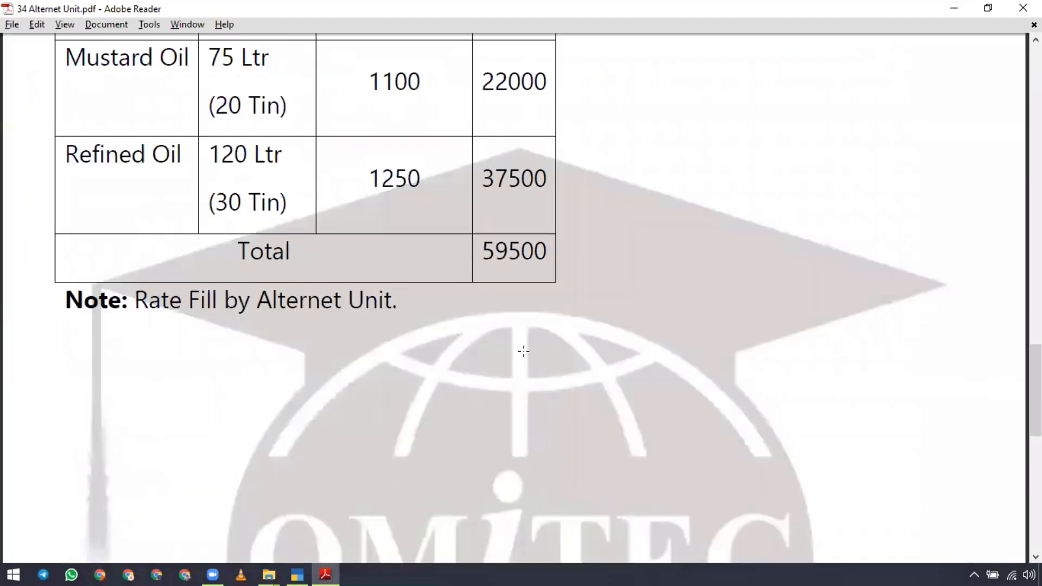
pyautogui.scroll(10, 533, 360)
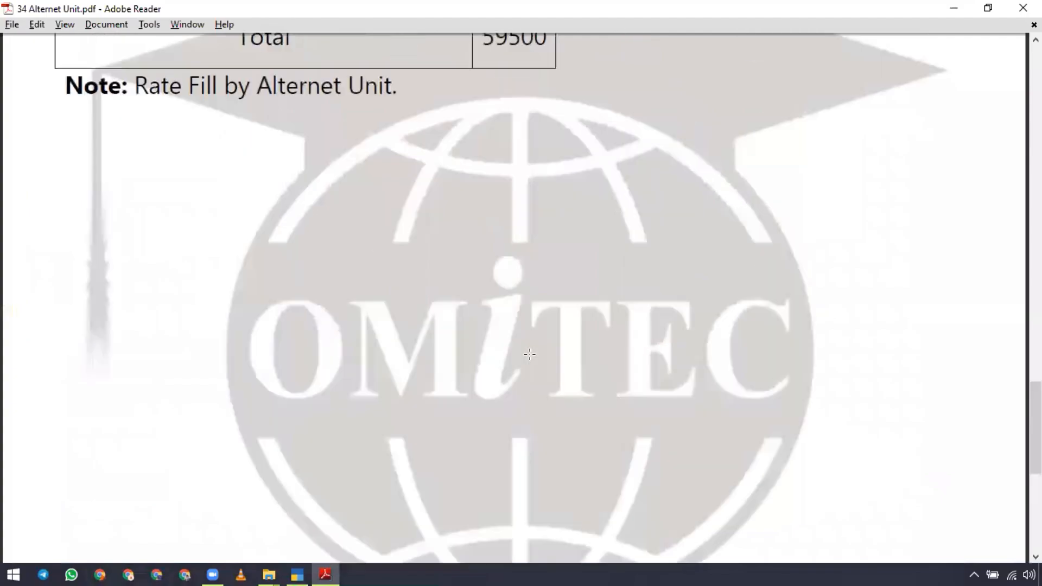